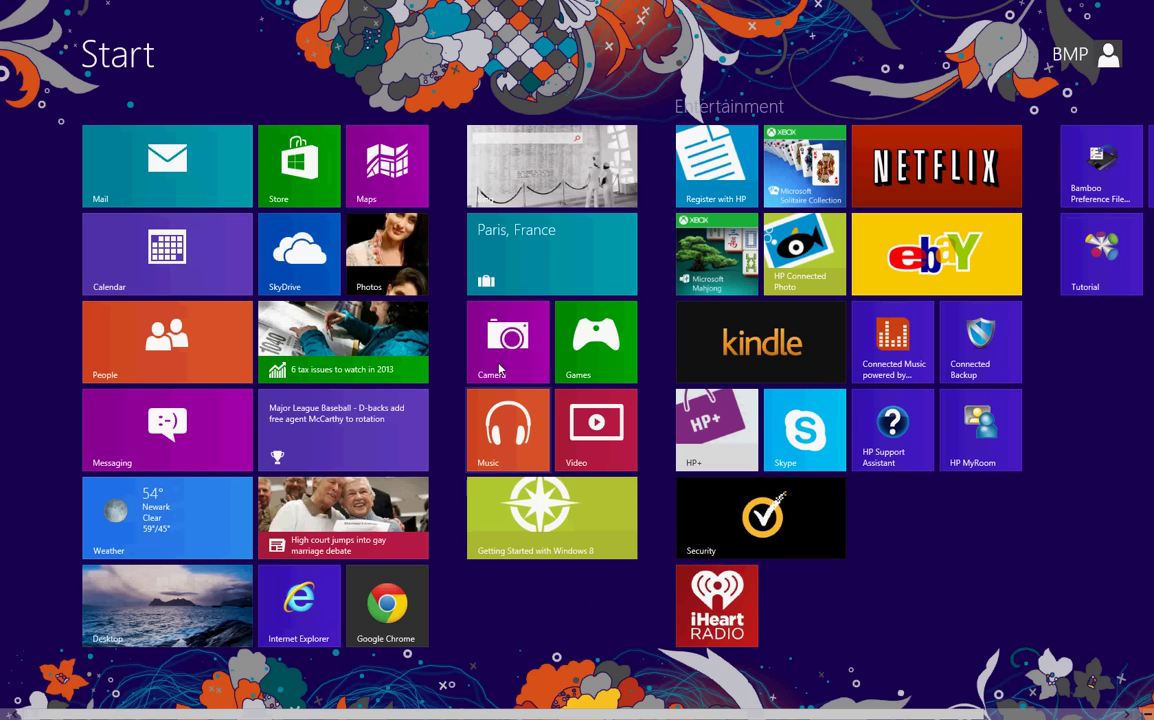
# - From the desktop, launch Chrome and the Acme Quarterly Sales Review presentation, minimizing both
pyautogui.click(198, 598)
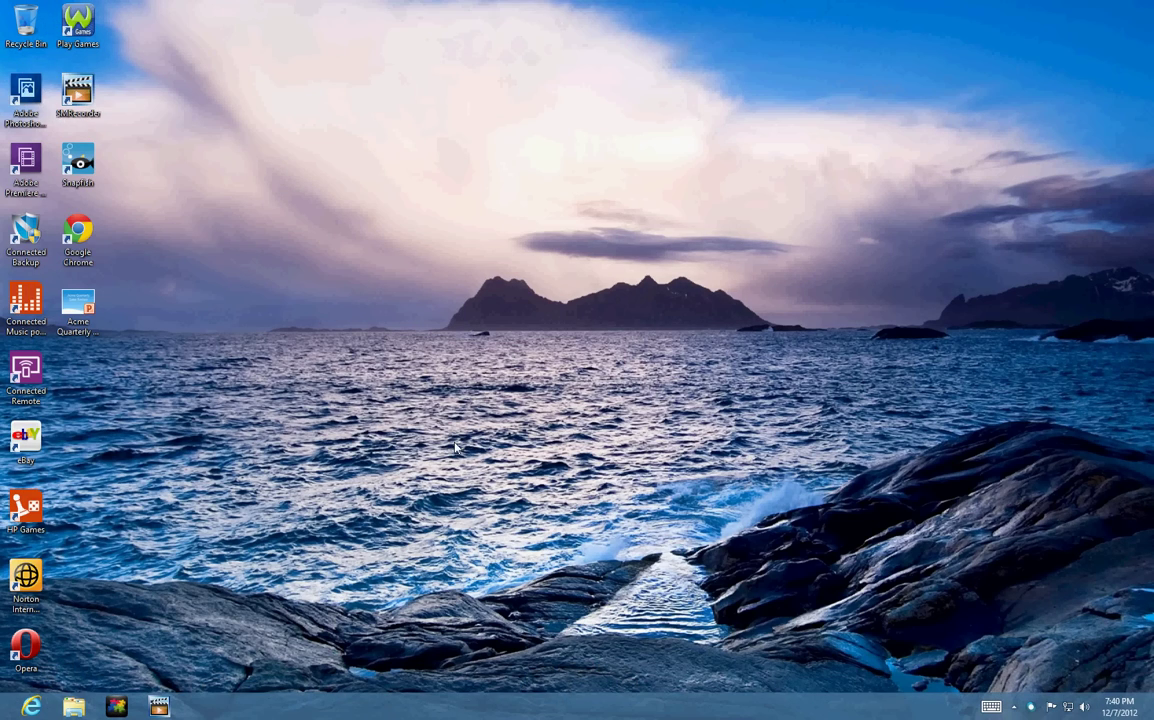
pyautogui.doubleClick(80, 235)
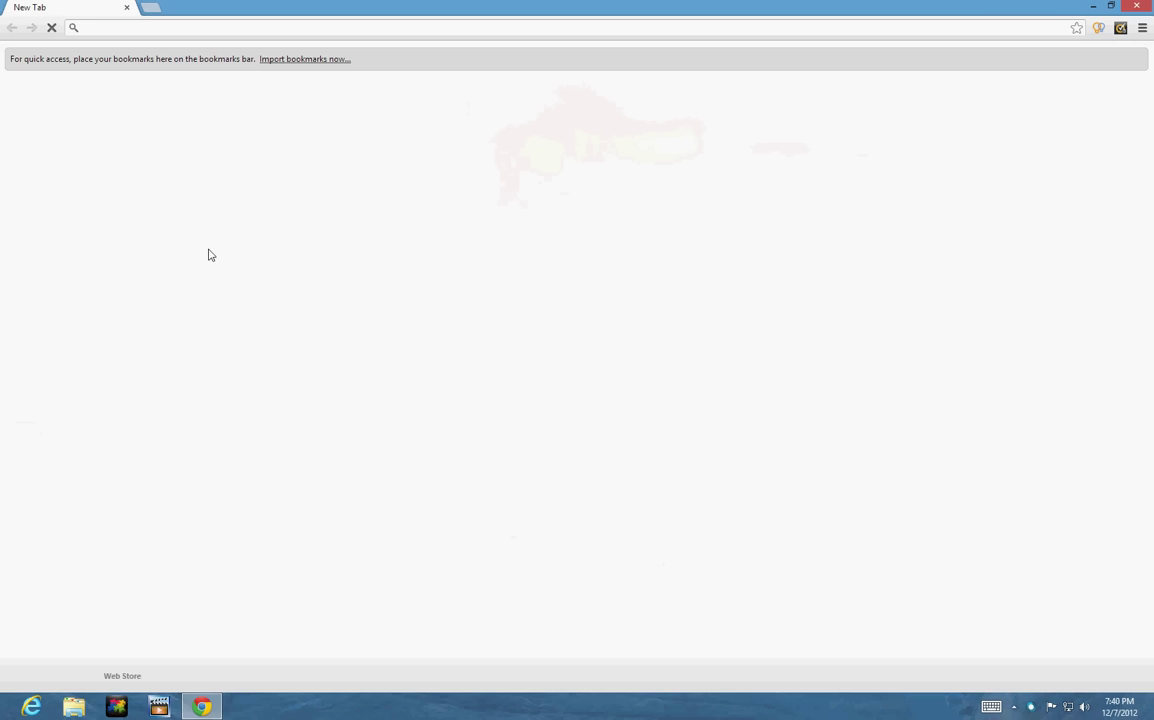
pyautogui.click(1136, 8)
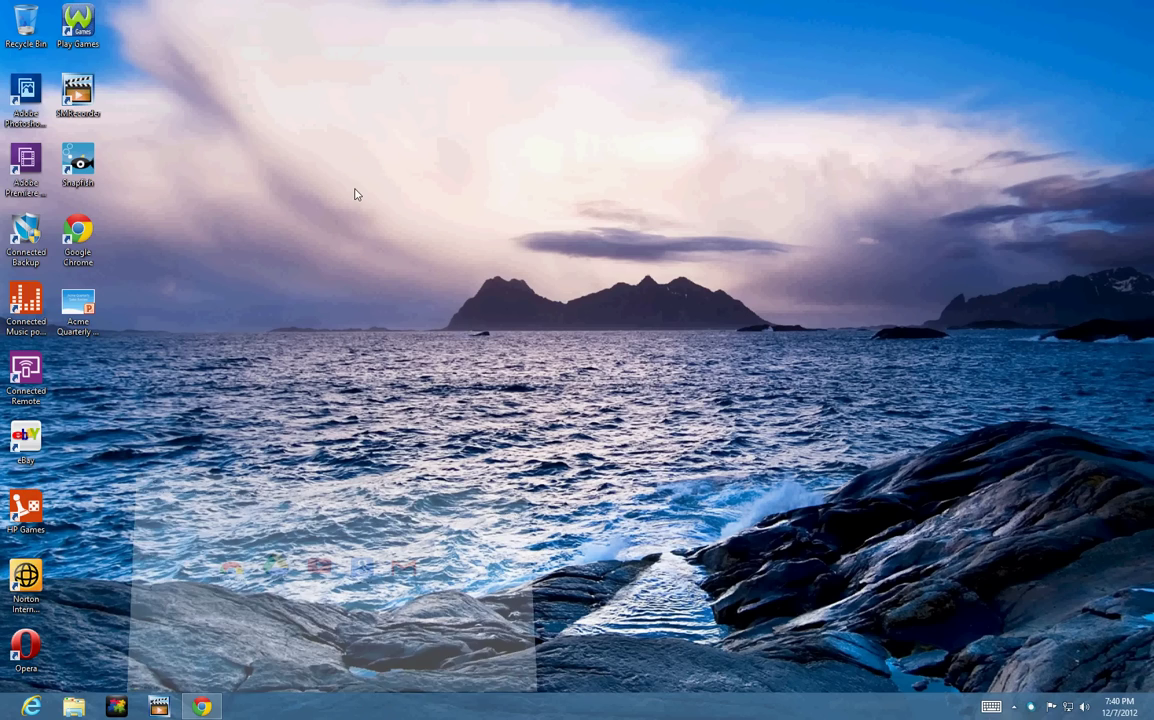
pyautogui.doubleClick(78, 308)
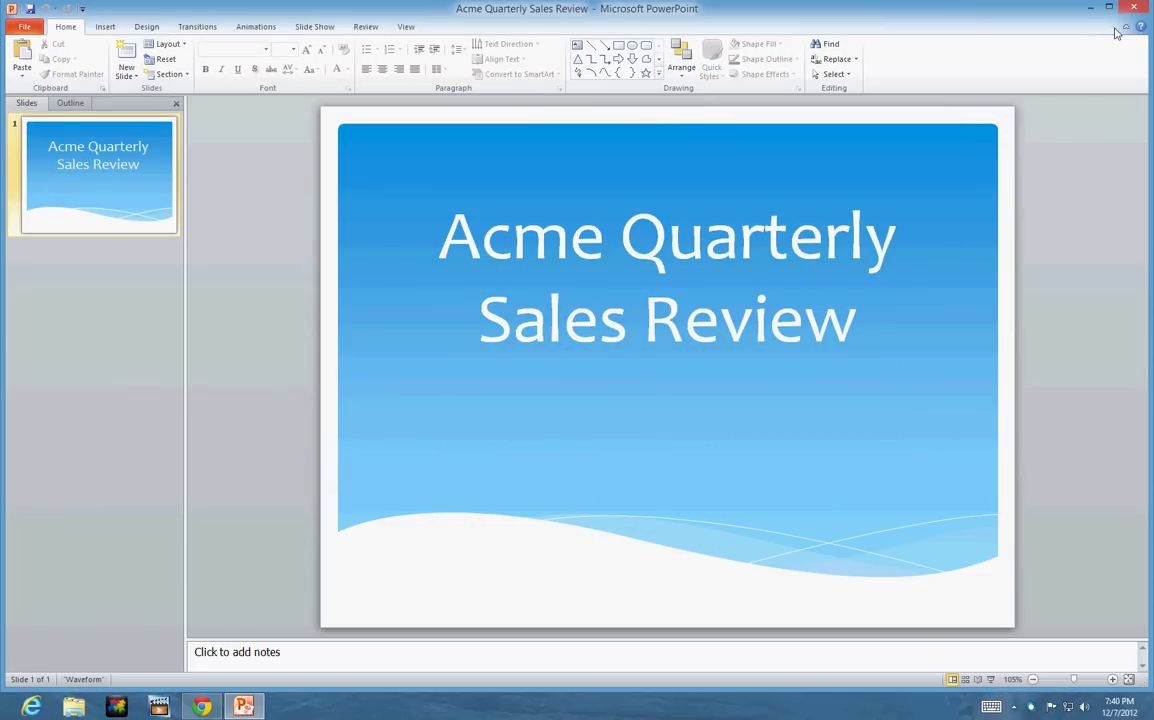
pyautogui.hotkey('alt', 'F4')
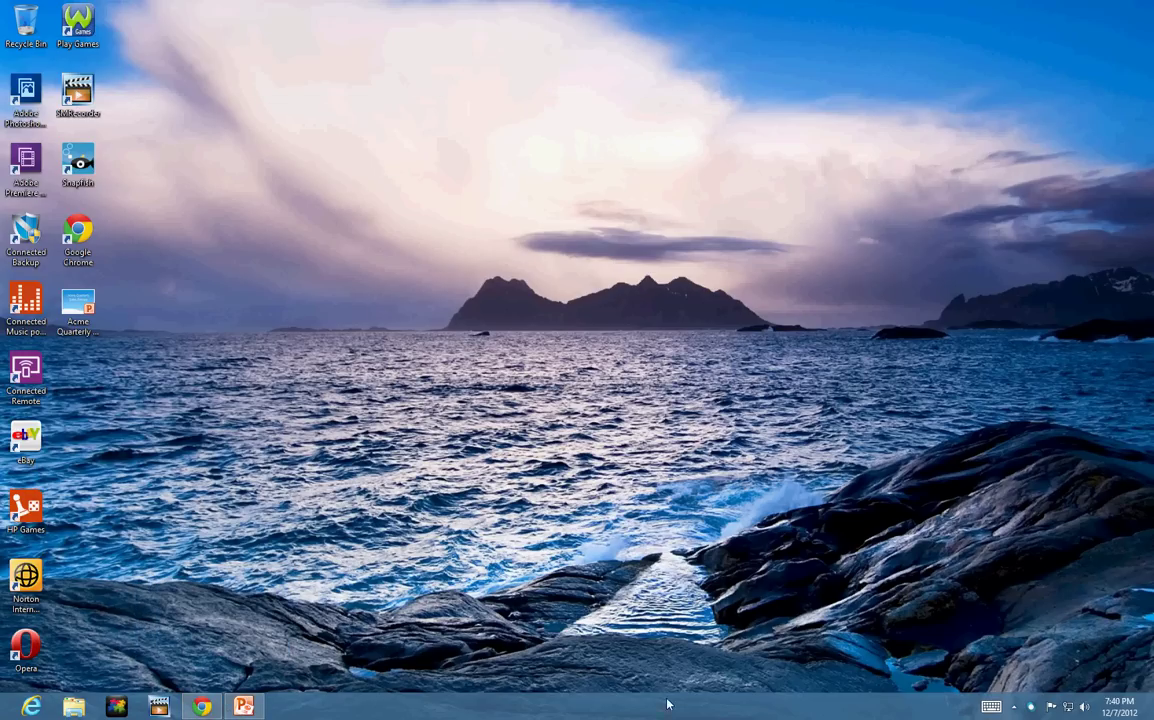
# - Pin Google Chrome and PowerPoint to the taskbar from their taskbar buttons
pyautogui.rightClick(200, 708)
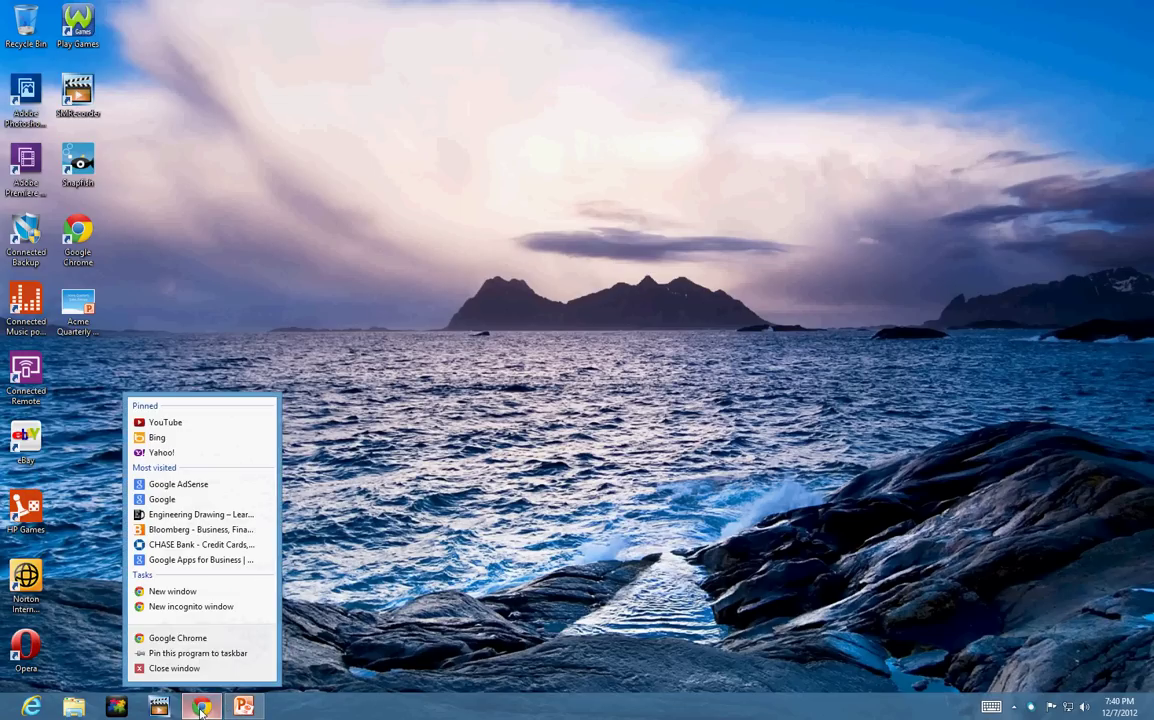
pyautogui.click(199, 654)
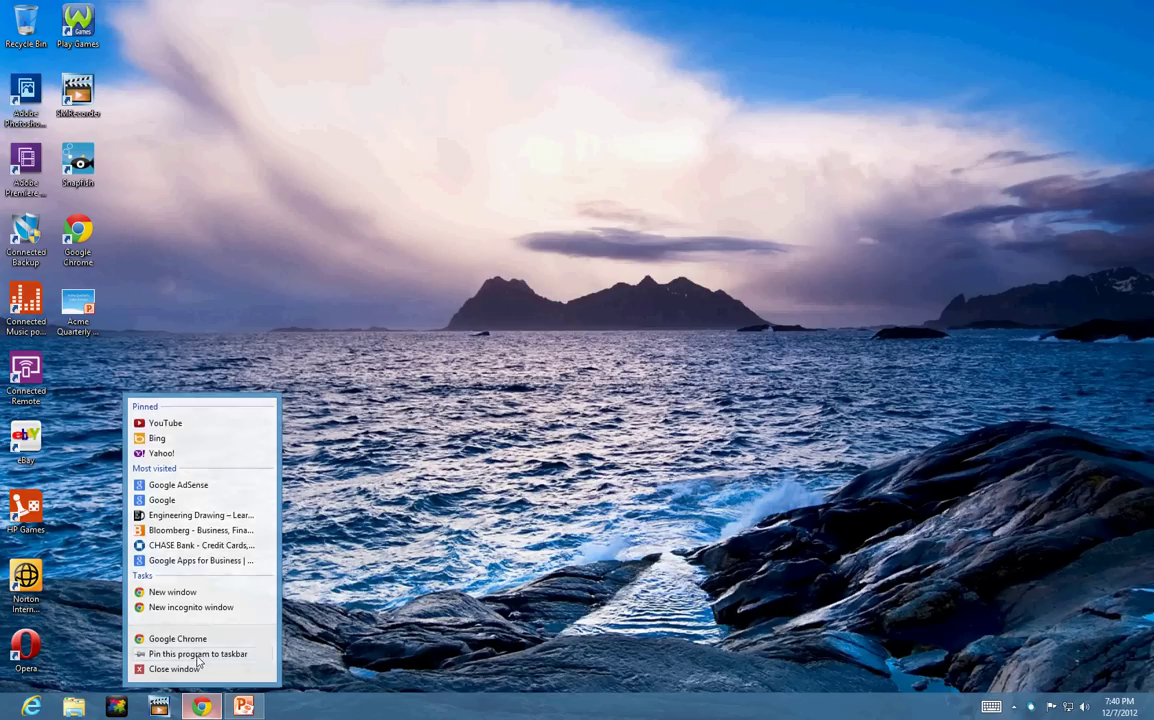
pyautogui.rightClick(246, 708)
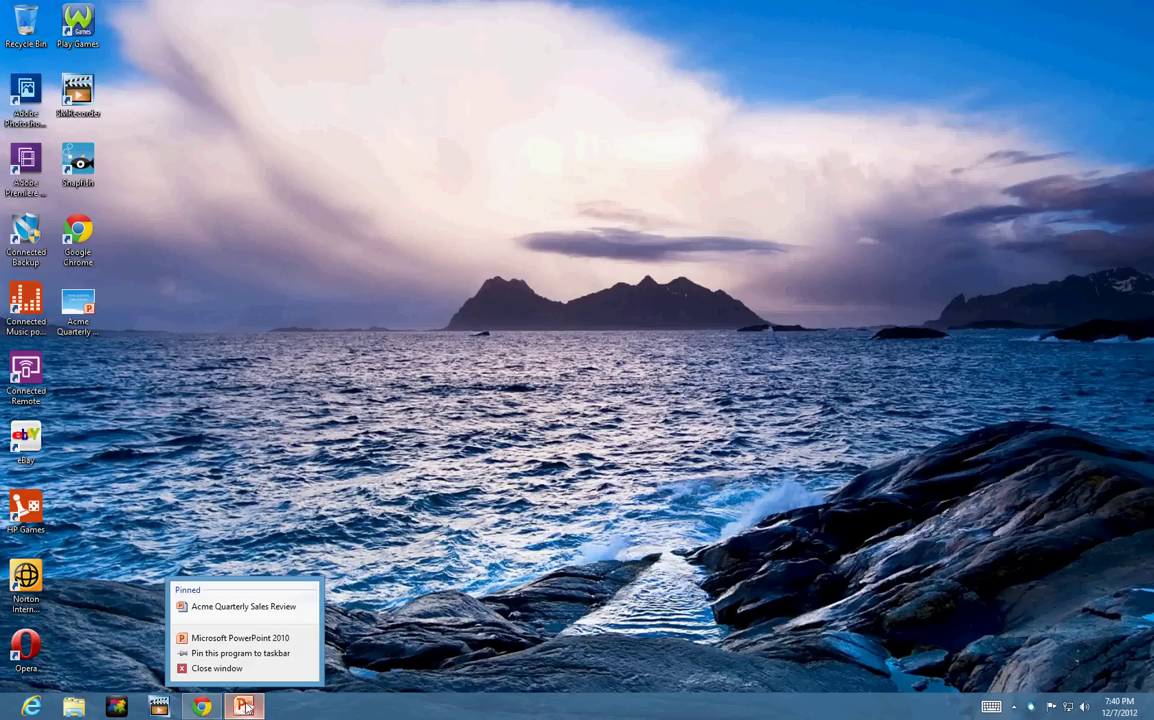
pyautogui.click(237, 653)
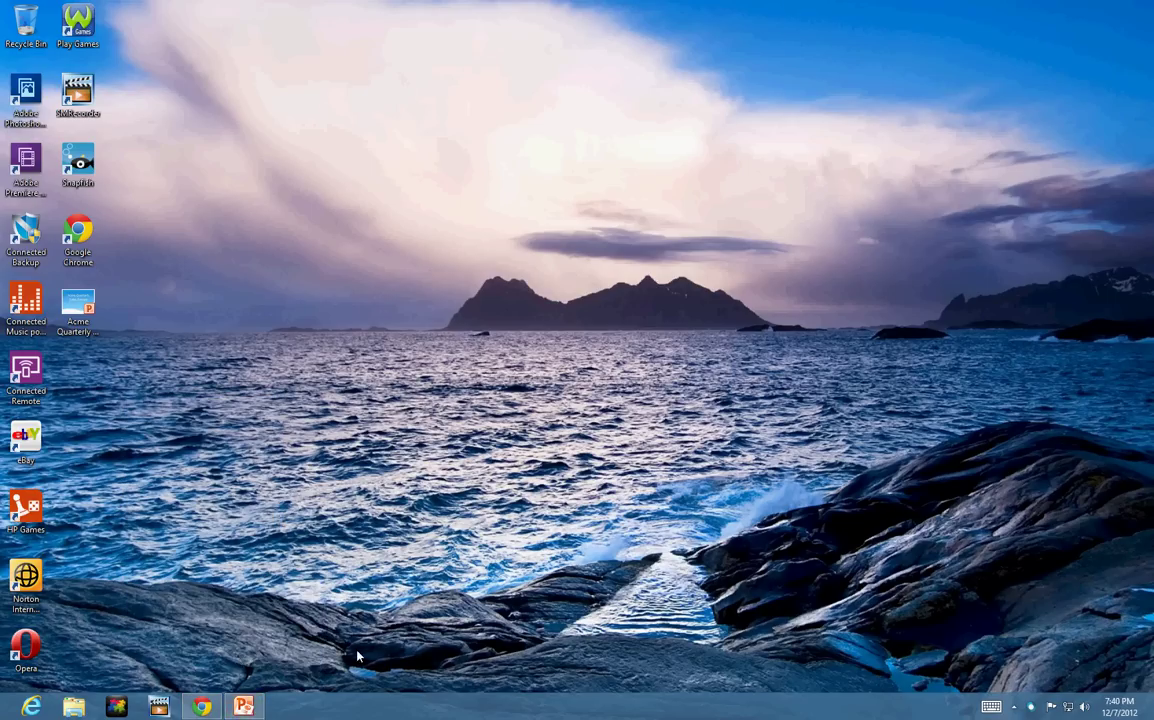
# - Pin Google from Most visited into the Pinned section of Chrome's jump list
pyautogui.moveTo(202, 710)
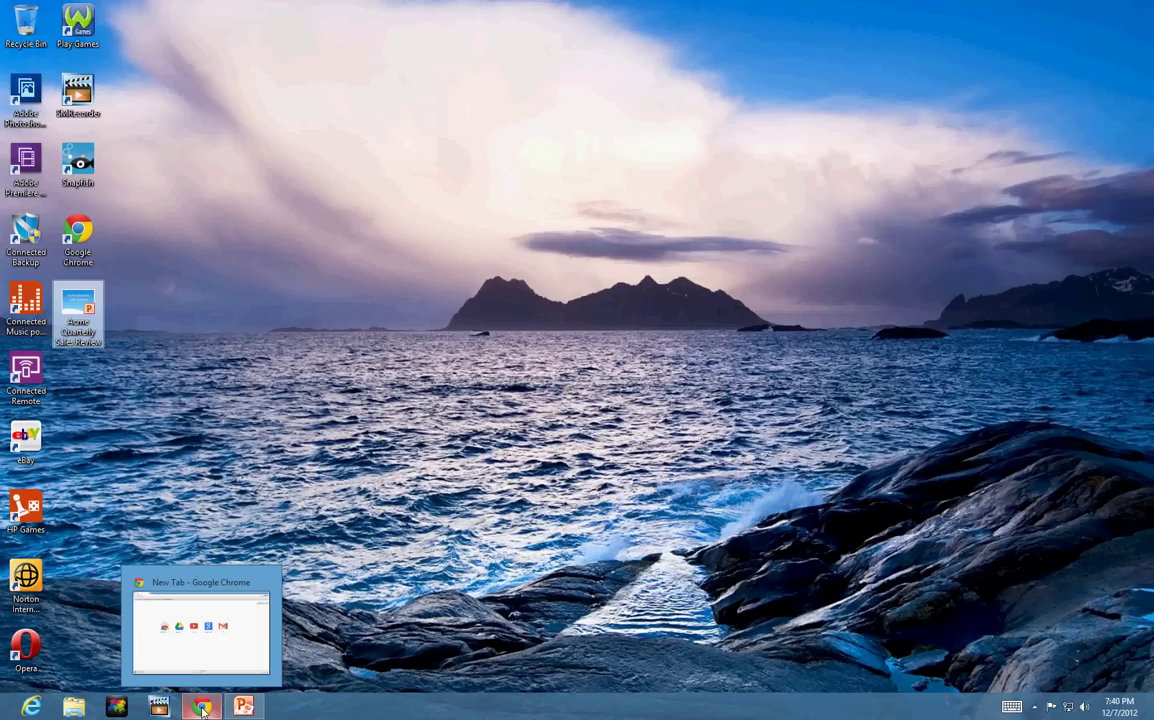
pyautogui.rightClick(203, 708)
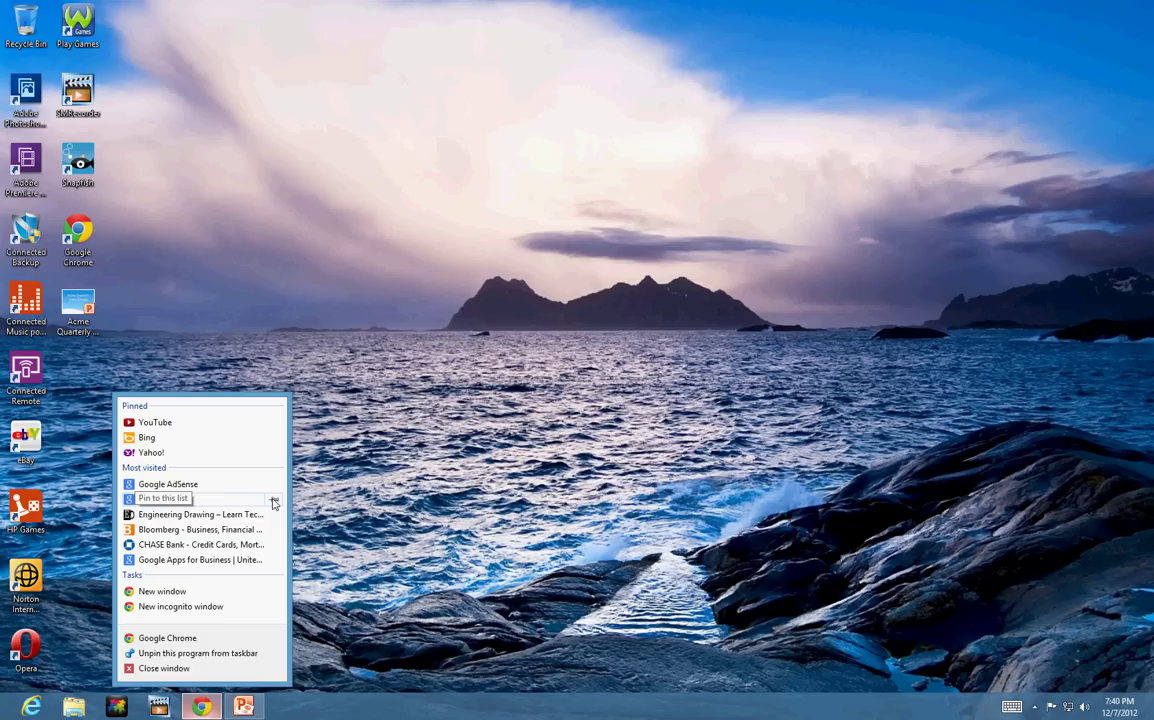
pyautogui.click(274, 501)
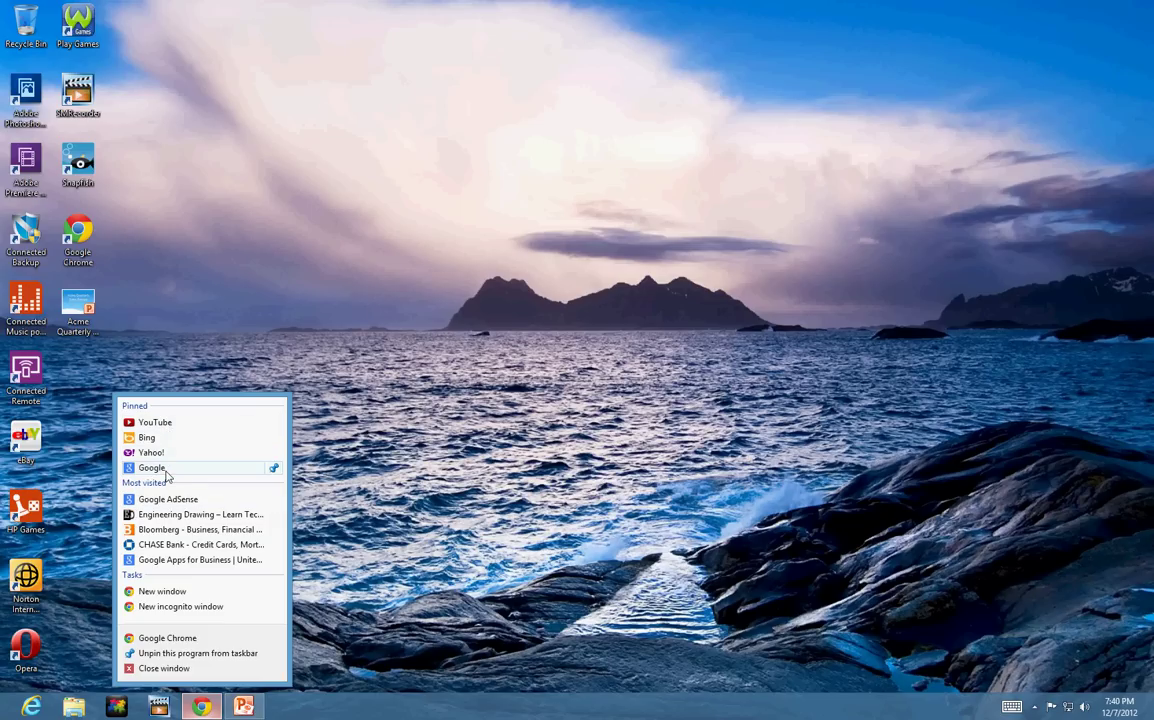
pyautogui.click(350, 445)
pyautogui.click(133, 354)
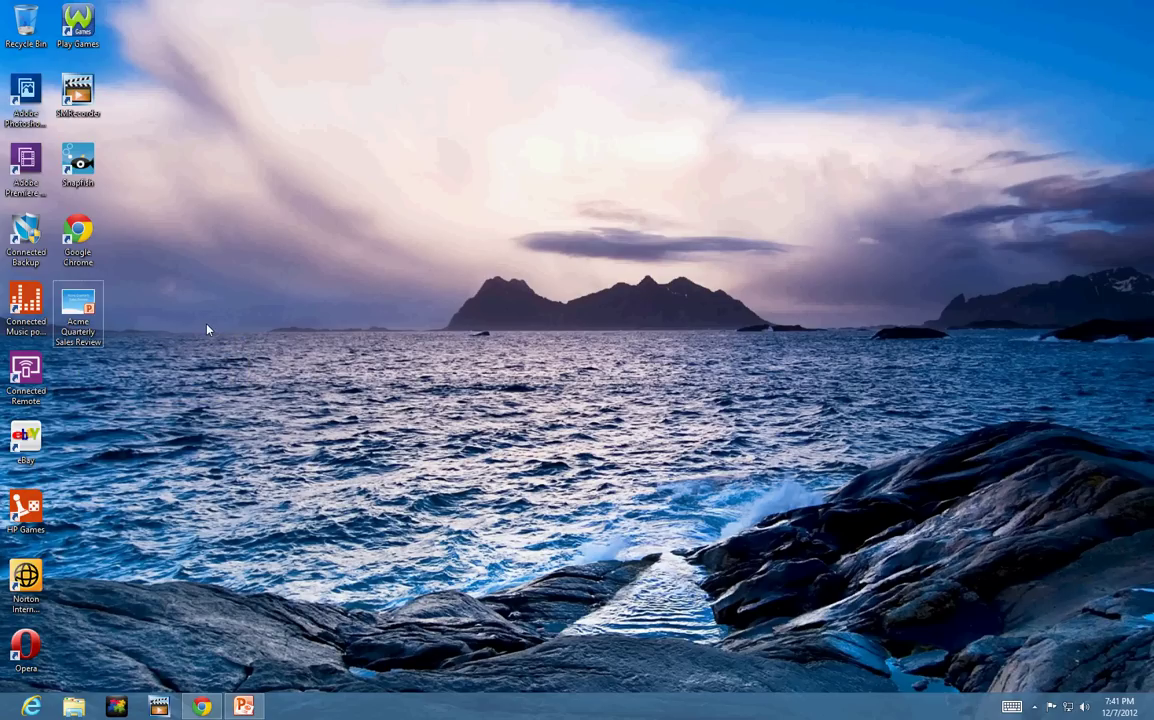
pyautogui.rightClick(244, 707)
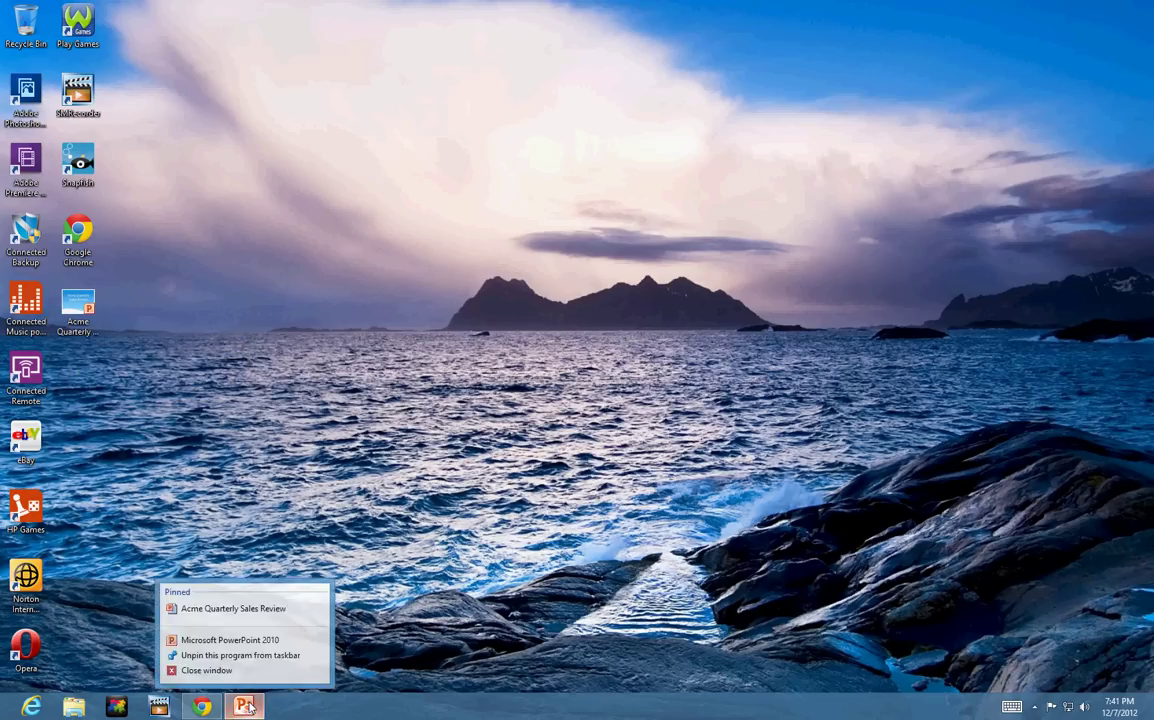
pyautogui.click(316, 607)
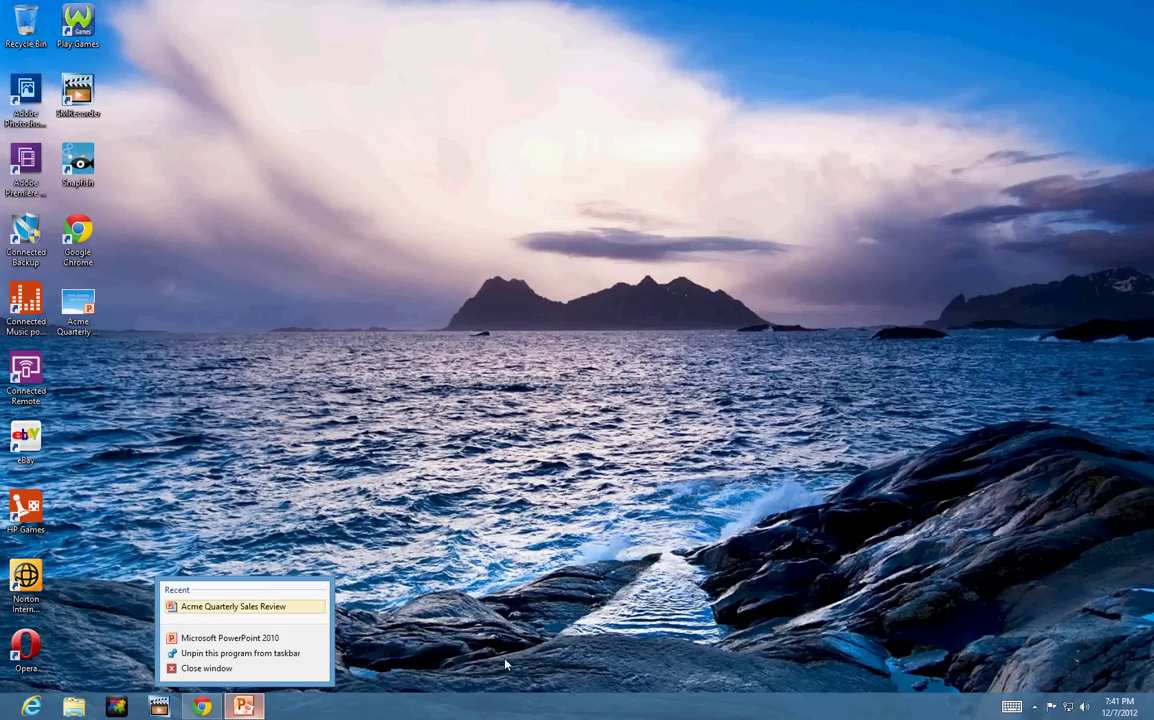
pyautogui.press('Escape')
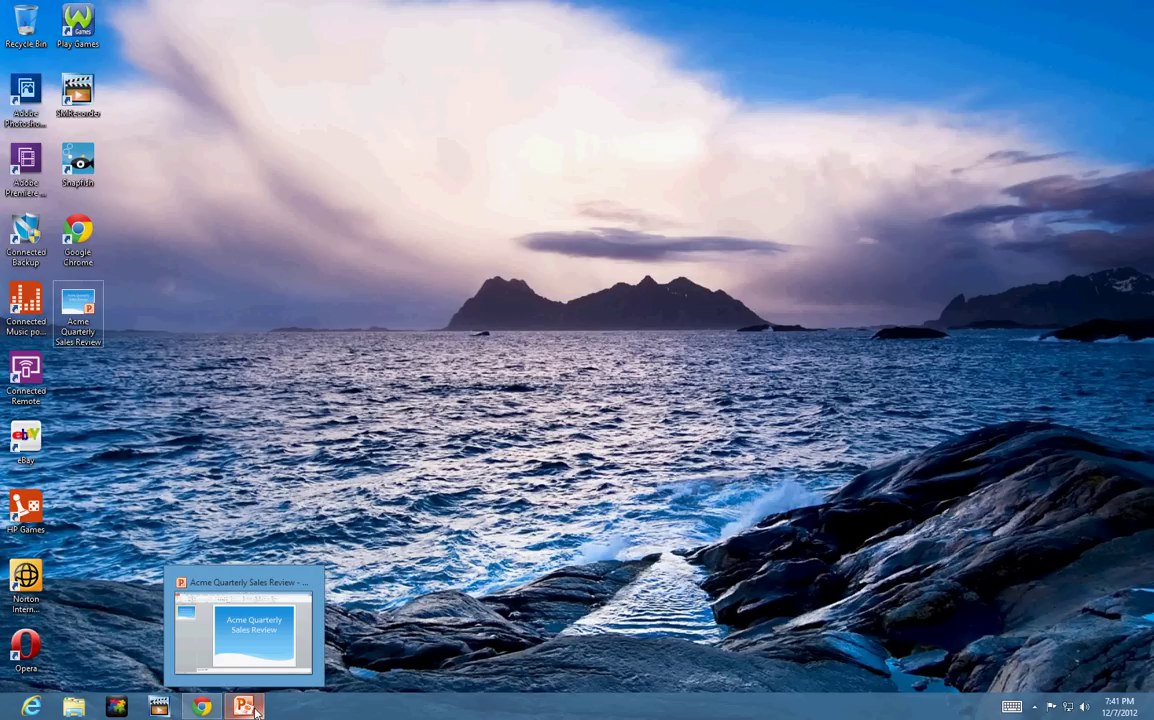
pyautogui.rightClick(255, 711)
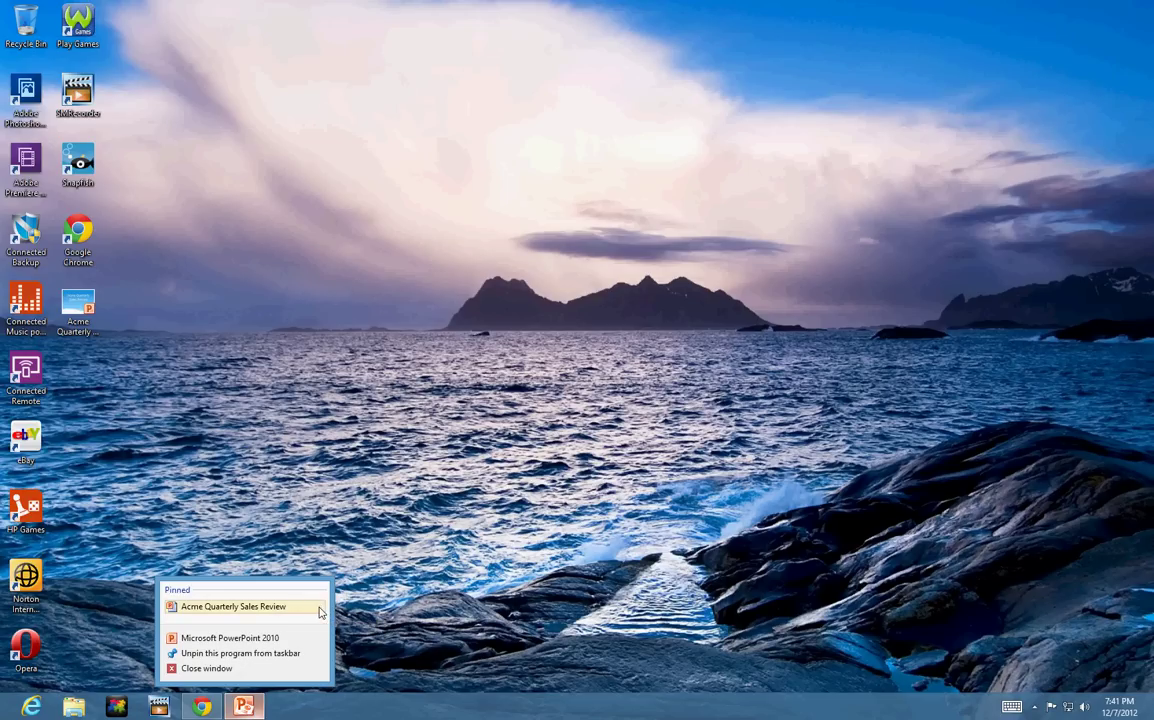
pyautogui.click(455, 617)
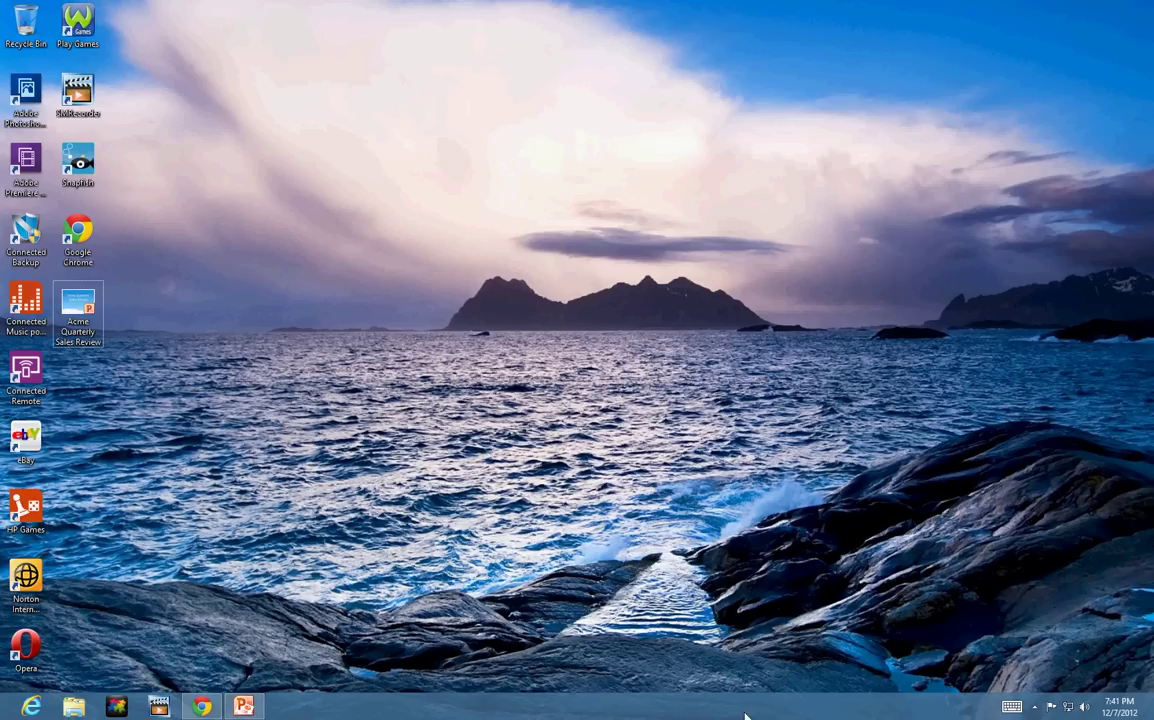
# - Add the Address toolbar to the taskbar
pyautogui.rightClick(520, 707)
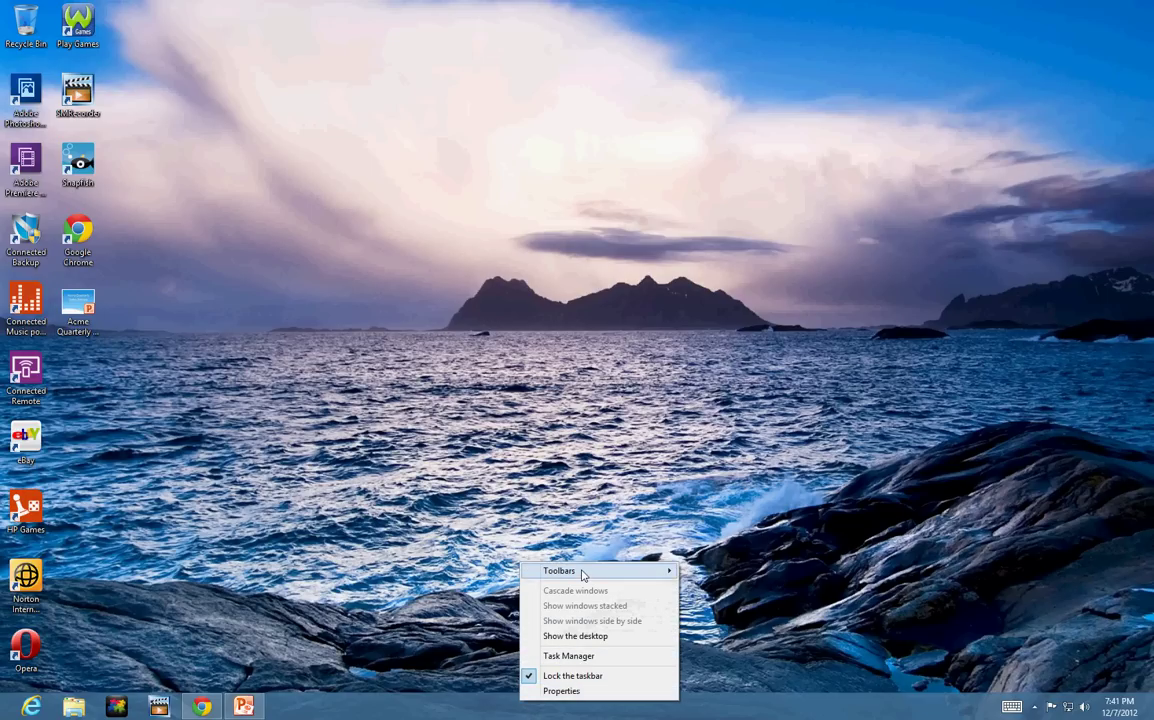
pyautogui.moveTo(580, 572)
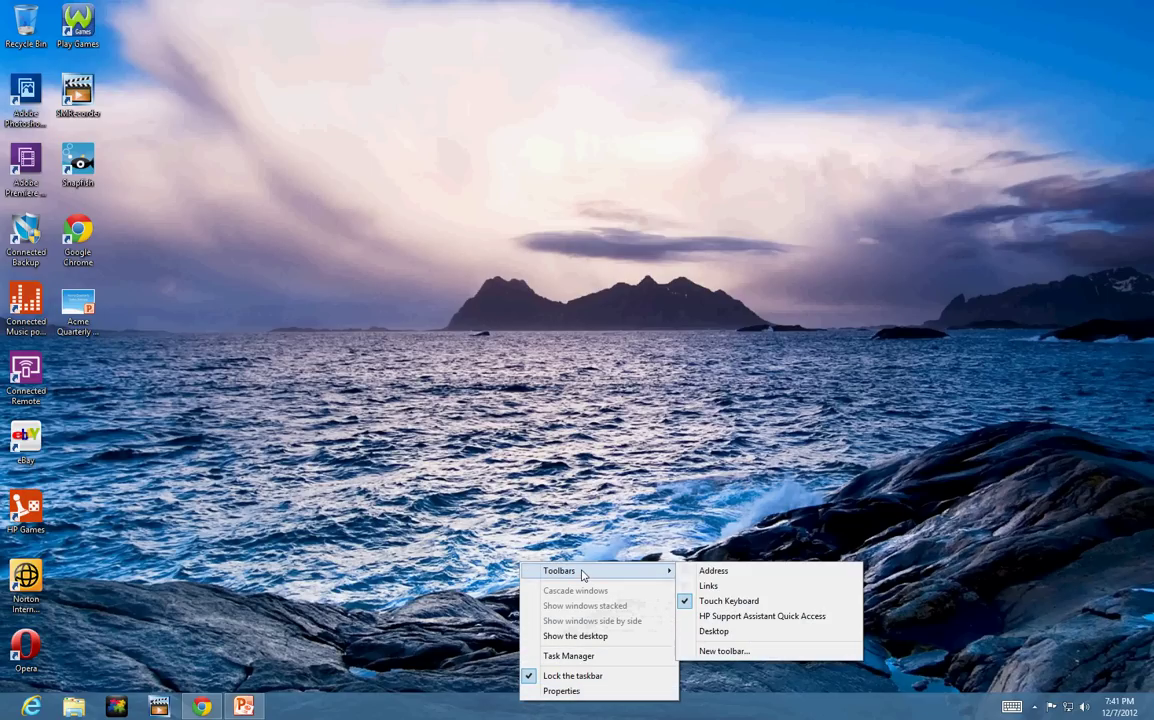
pyautogui.click(722, 573)
pyautogui.click(911, 707)
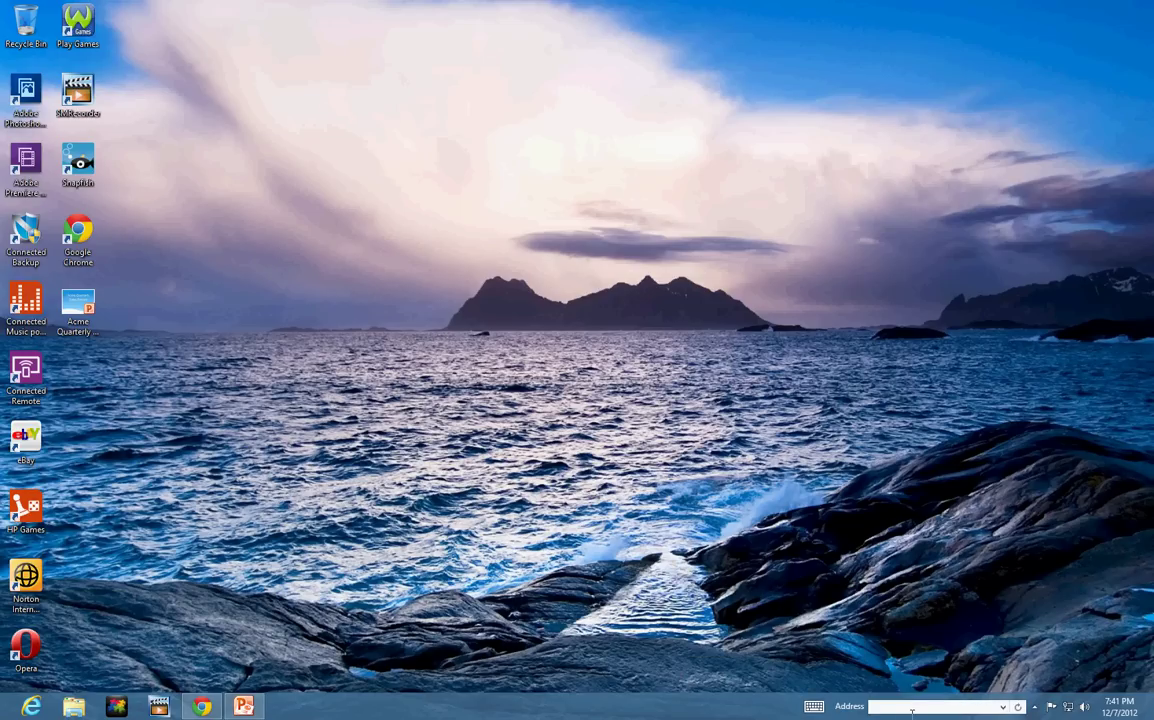
pyautogui.write('www.netflix.com')
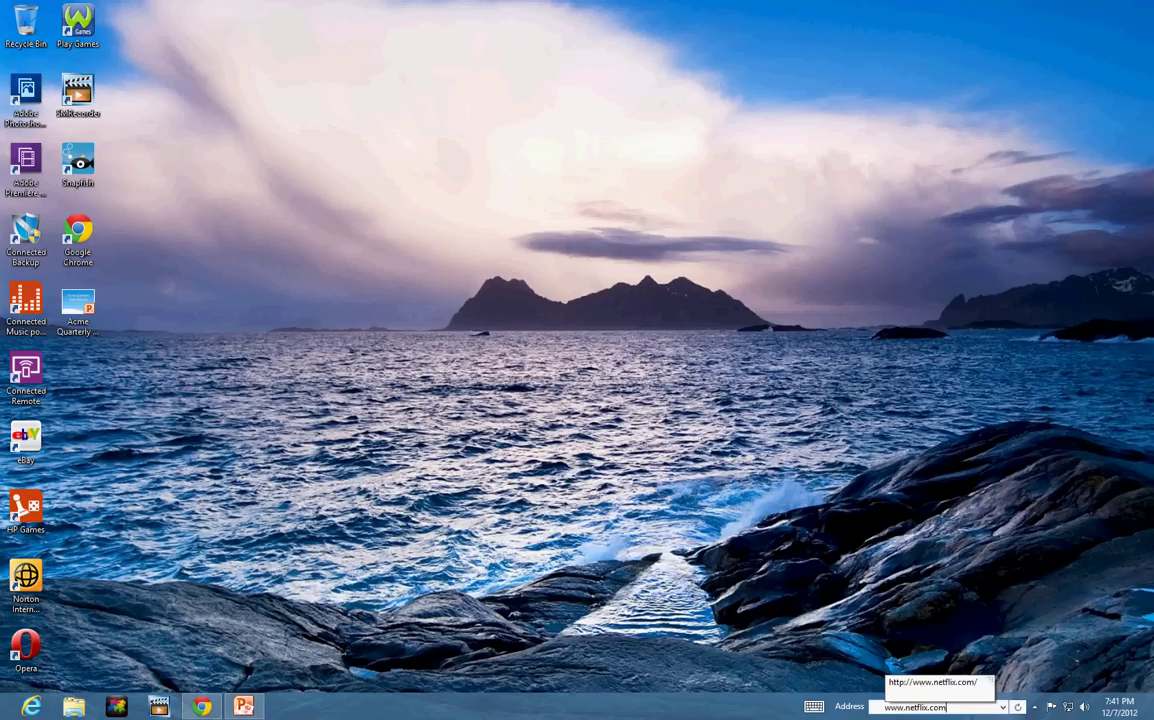
pyautogui.press('Return')
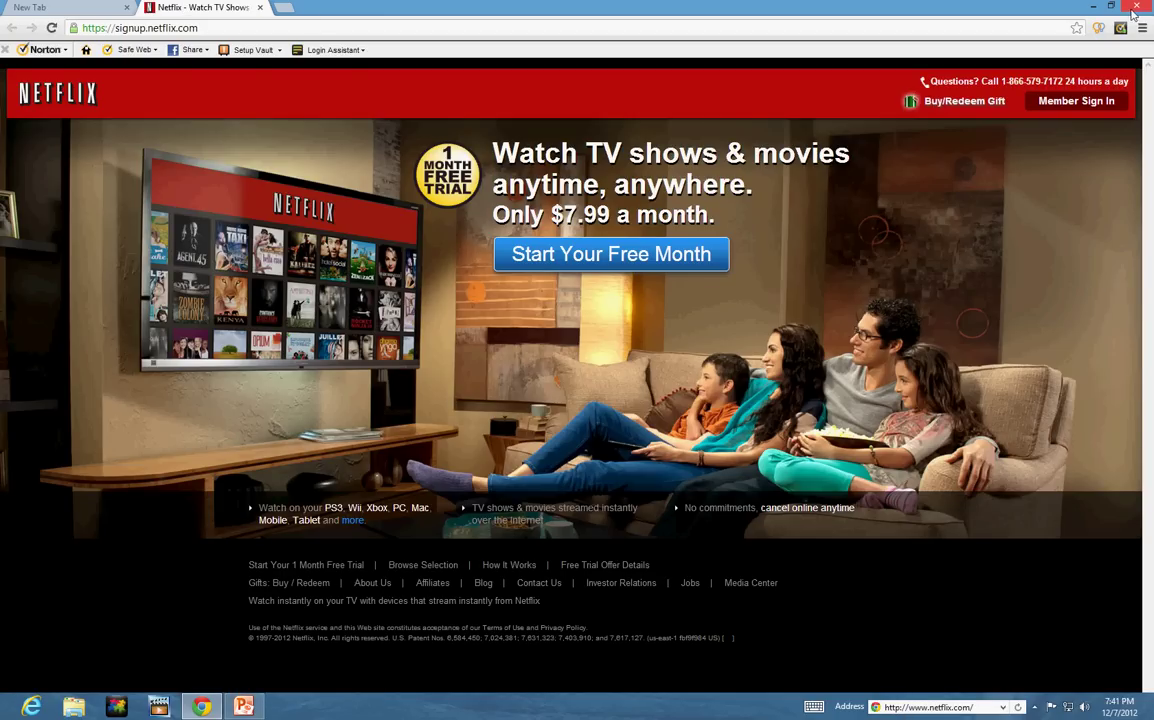
# - Minimize Chrome and remove the Address toolbar from the taskbar
pyautogui.click(1098, 8)
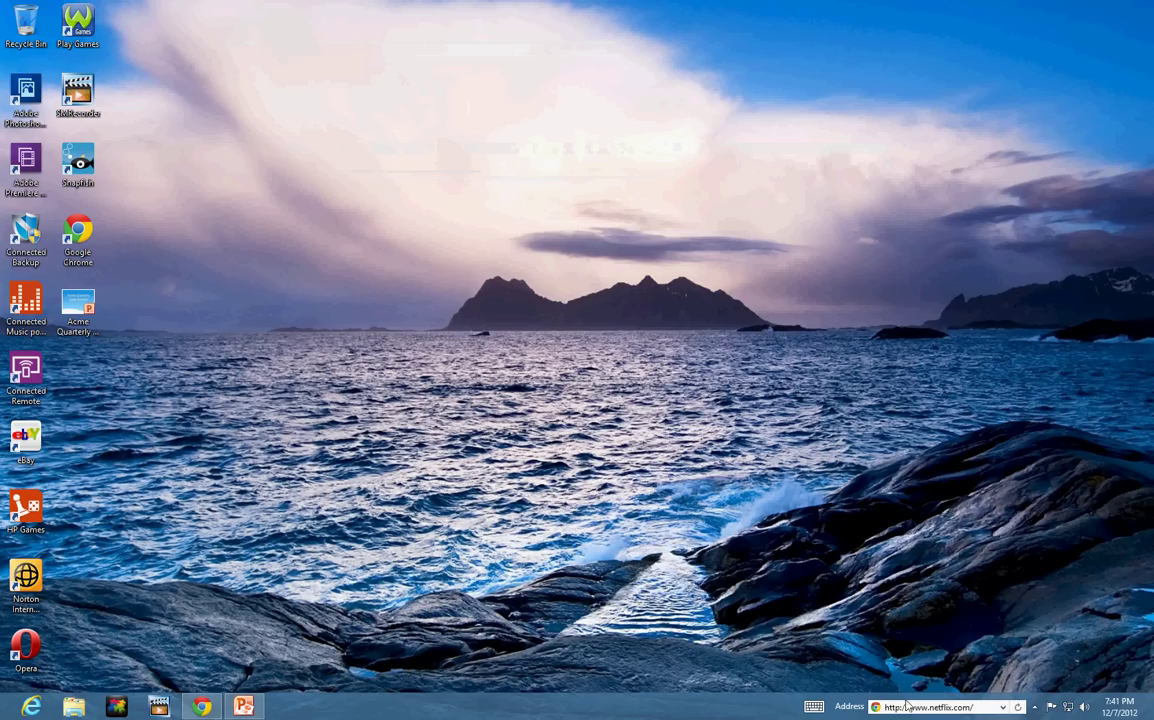
pyautogui.rightClick(727, 706)
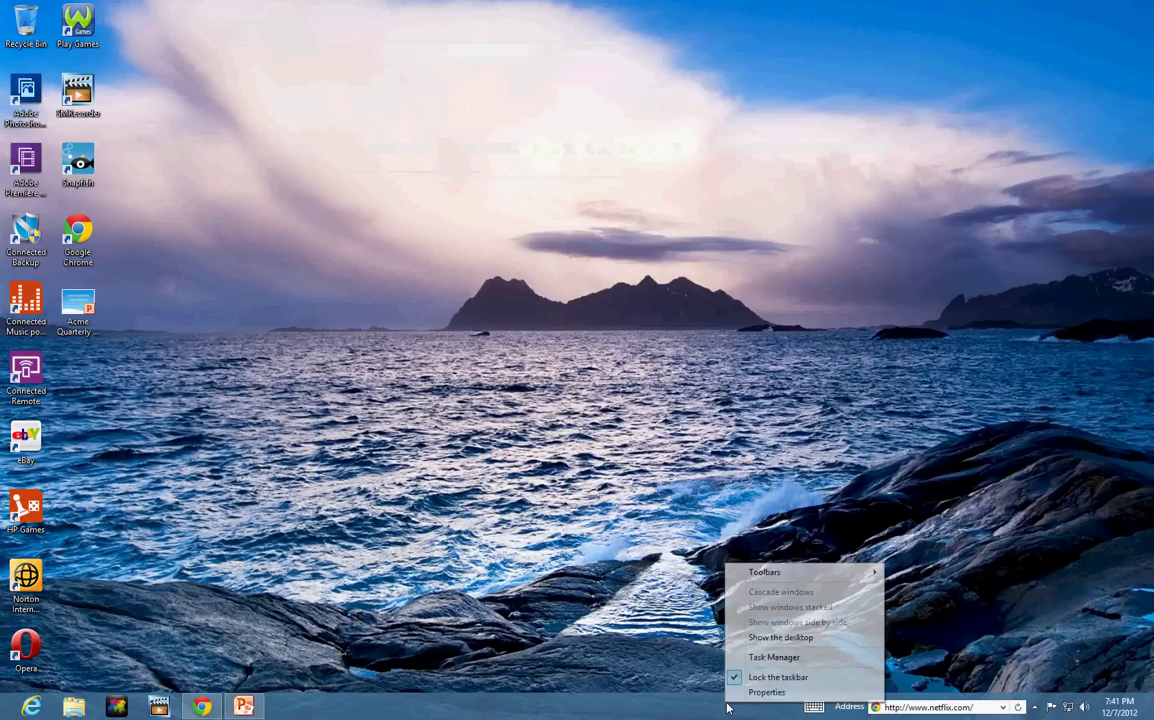
pyautogui.moveTo(796, 574)
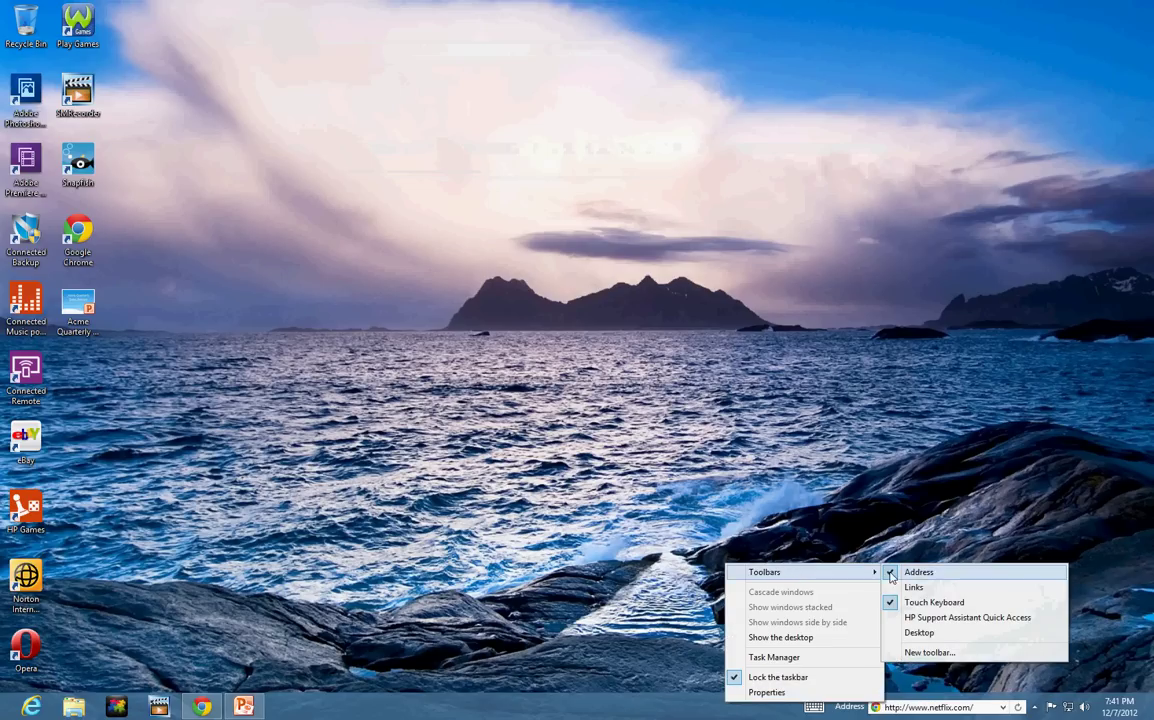
pyautogui.click(892, 573)
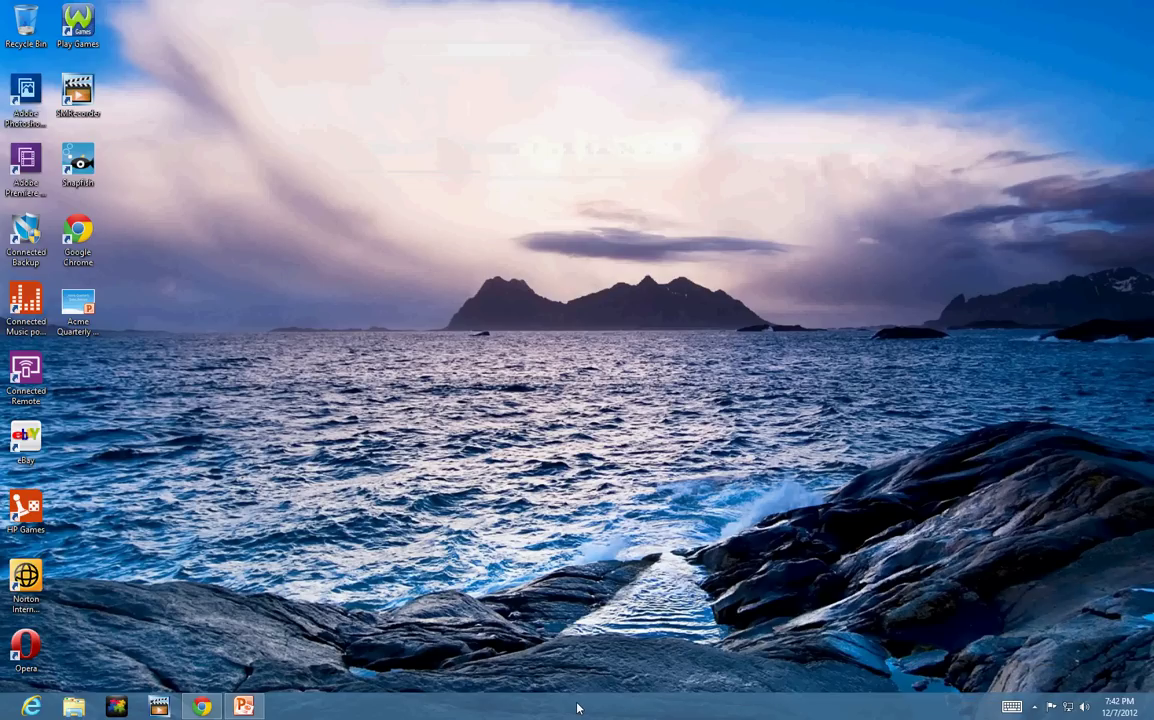
# - Add the Links toolbar to the taskbar and view its stored links
pyautogui.rightClick(704, 708)
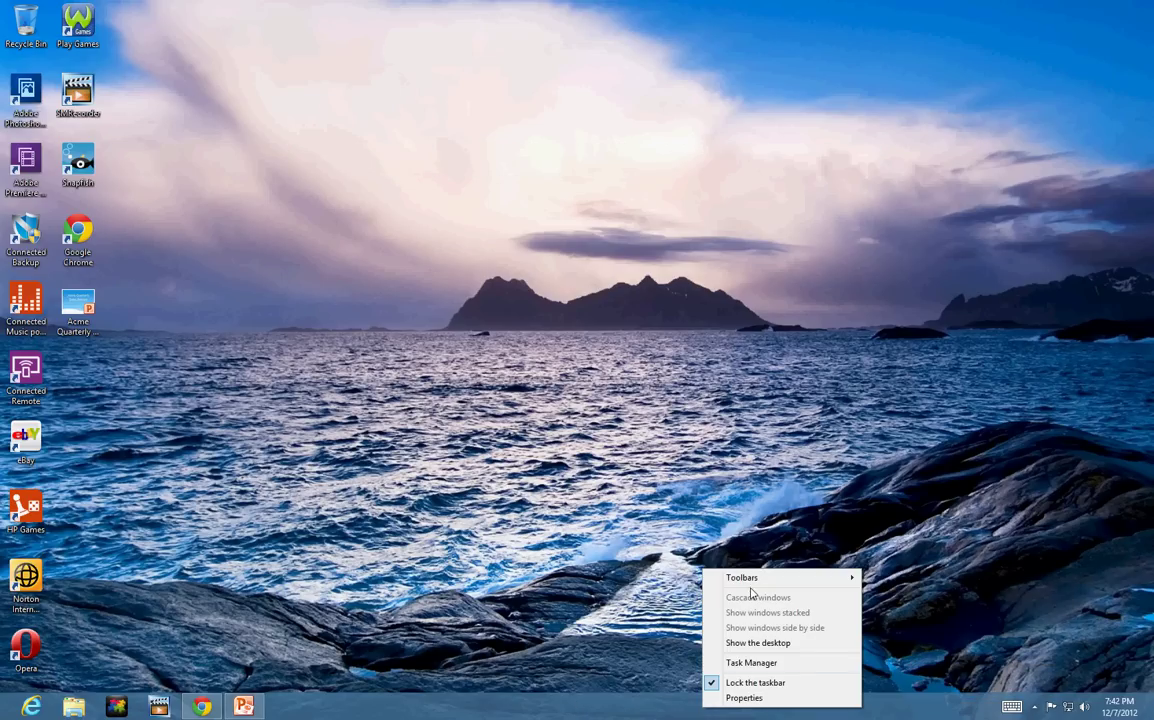
pyautogui.moveTo(755, 586)
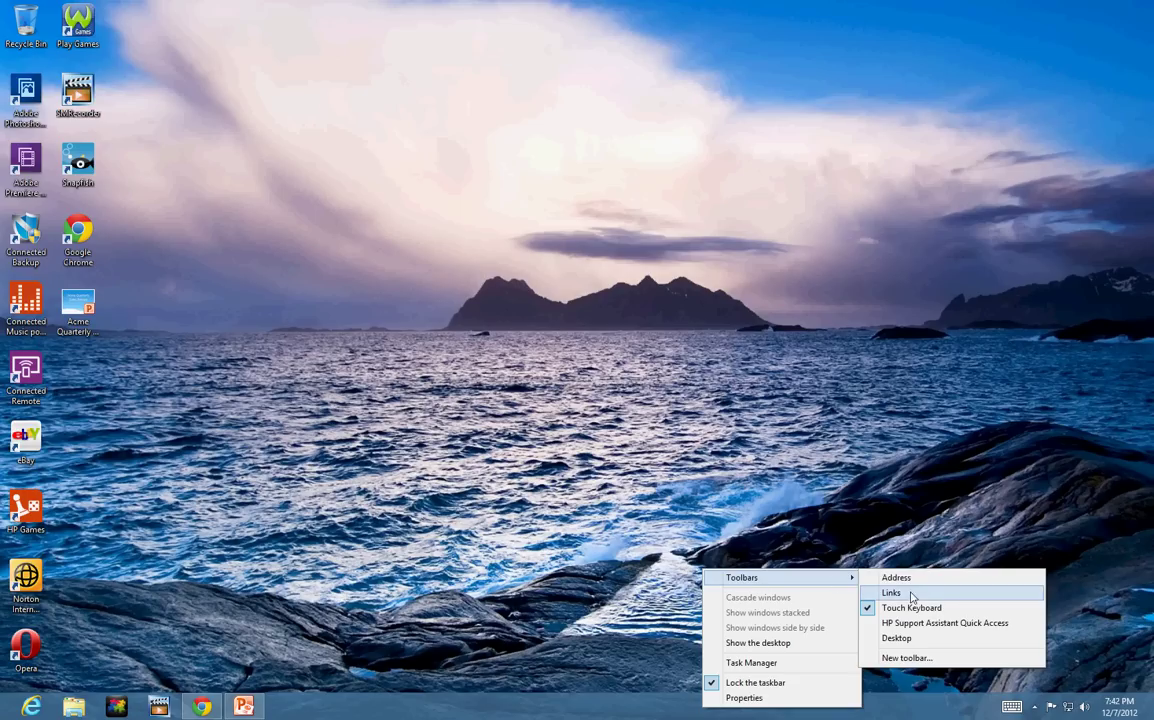
pyautogui.click(889, 594)
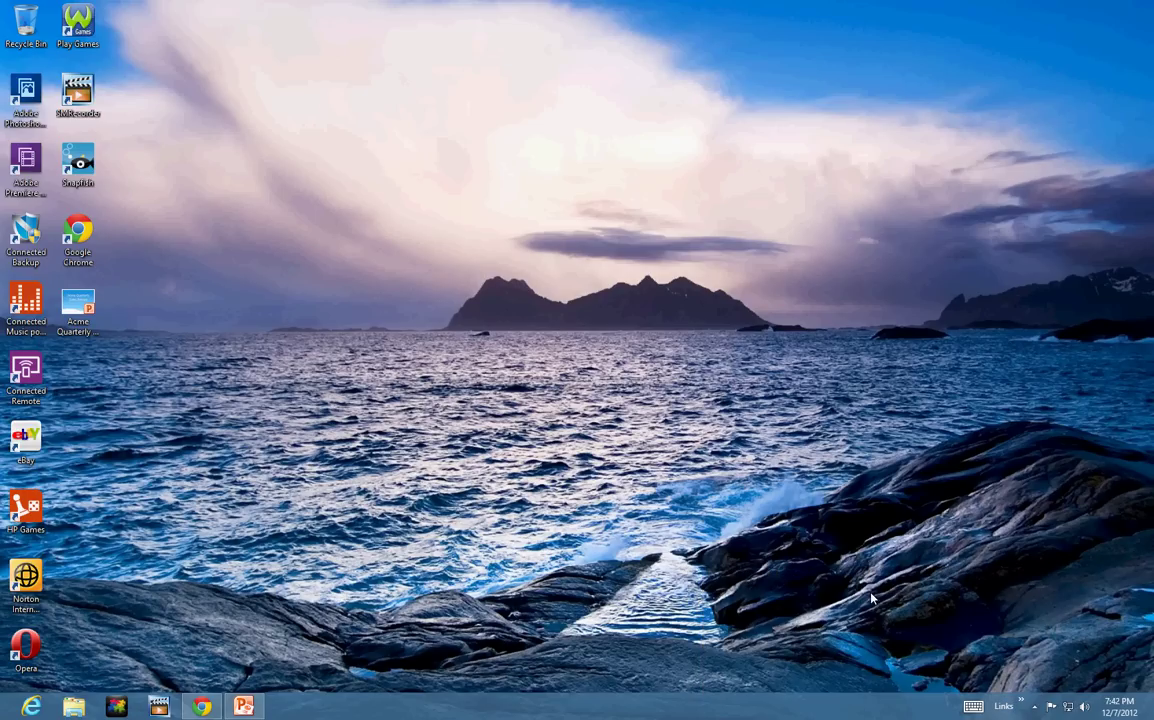
pyautogui.click(1019, 703)
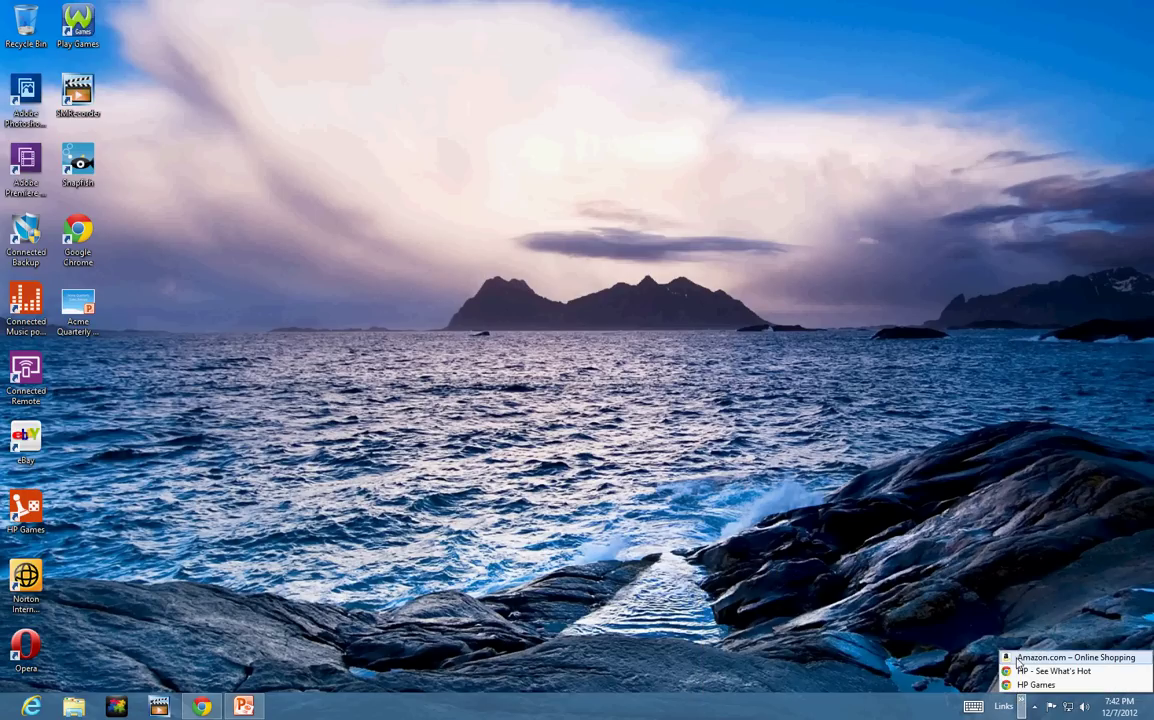
# - Remove the Links toolbar again, then check Toolbars and dismiss the taskbar menu
pyautogui.rightClick(737, 705)
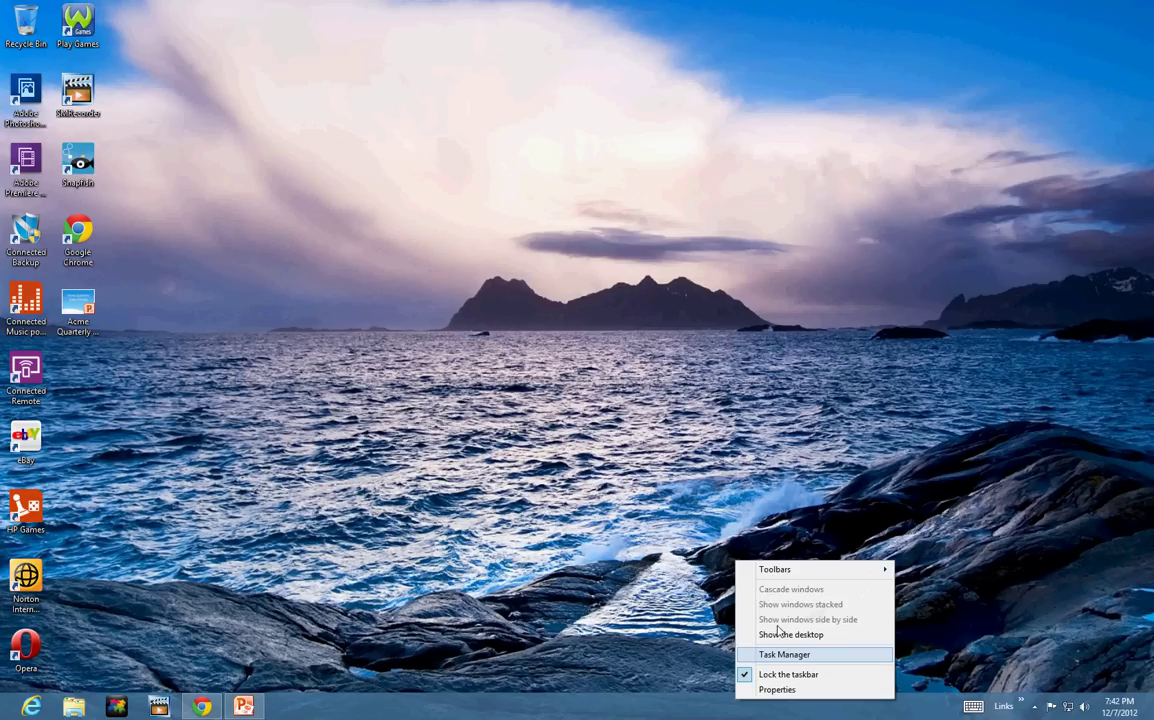
pyautogui.moveTo(789, 572)
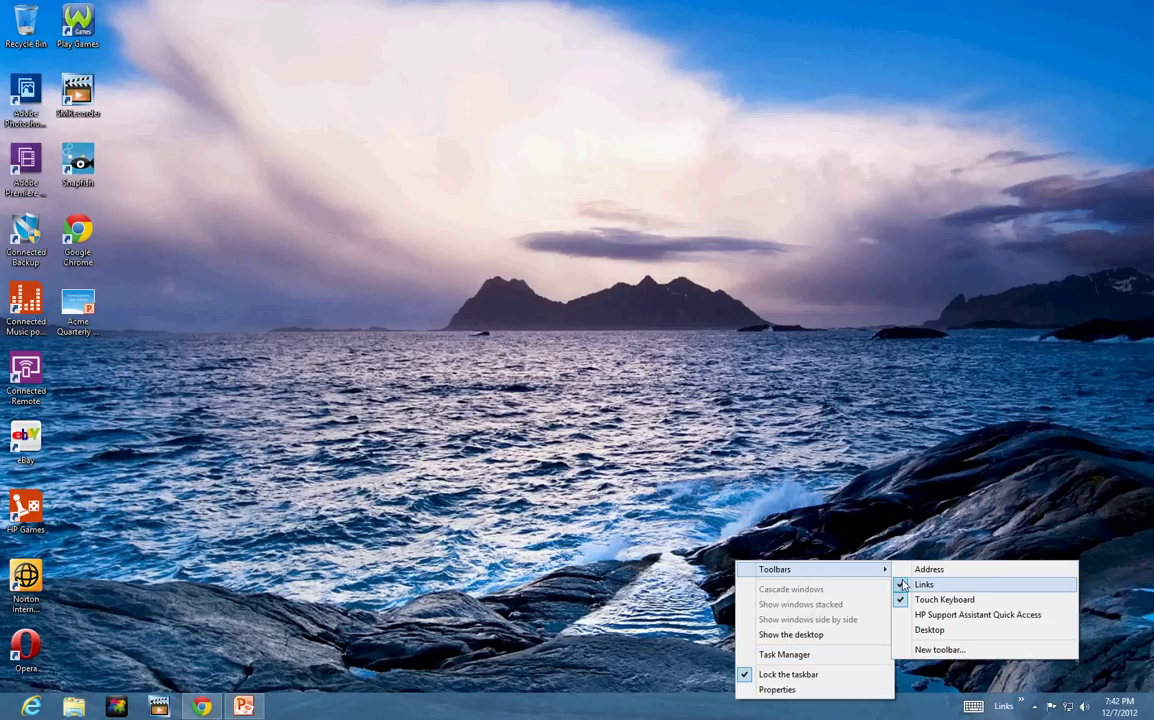
pyautogui.click(904, 585)
pyautogui.rightClick(752, 706)
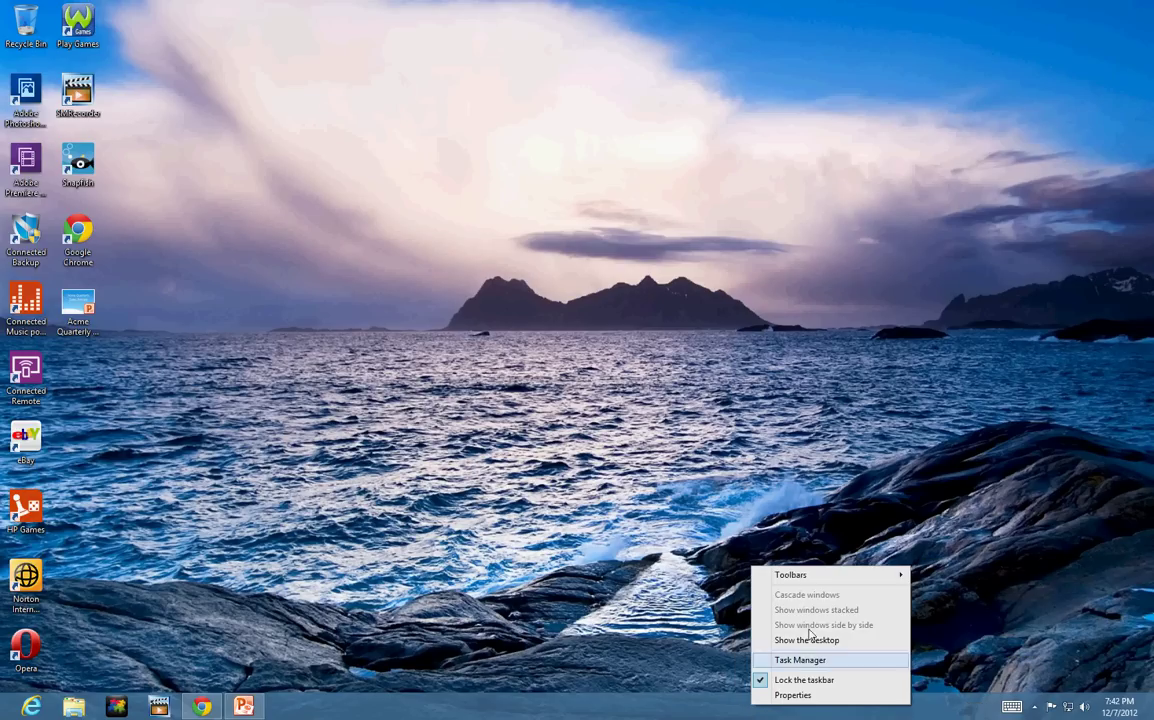
pyautogui.moveTo(814, 577)
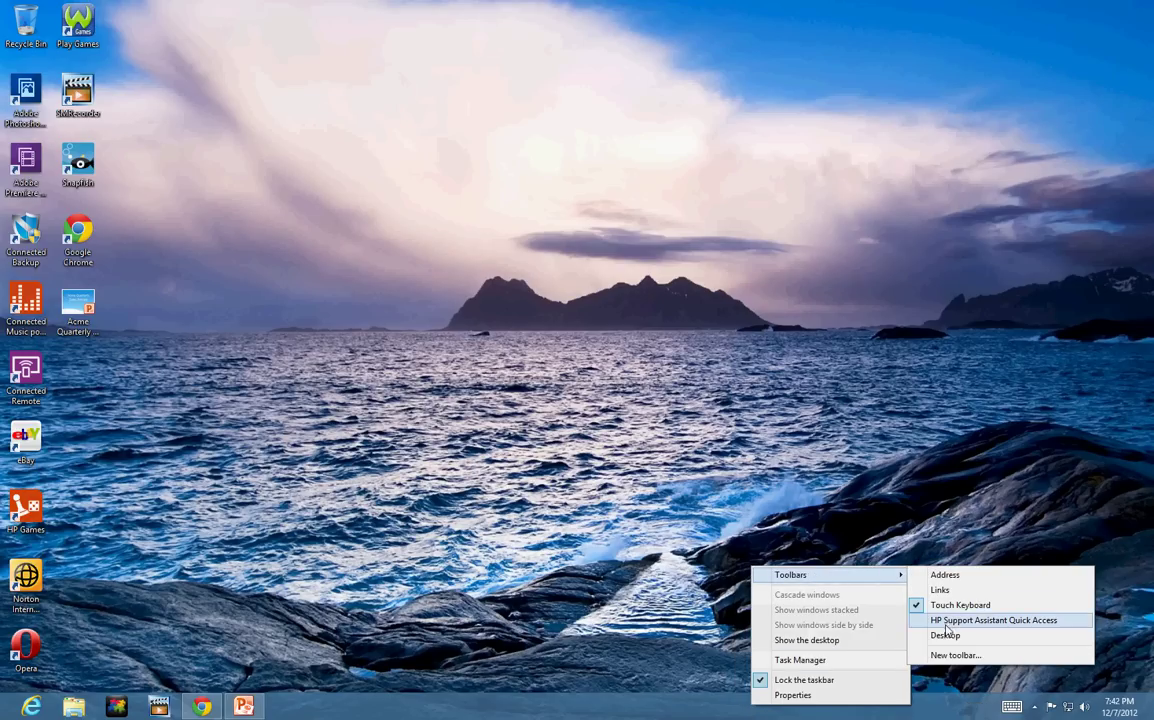
pyautogui.click(622, 632)
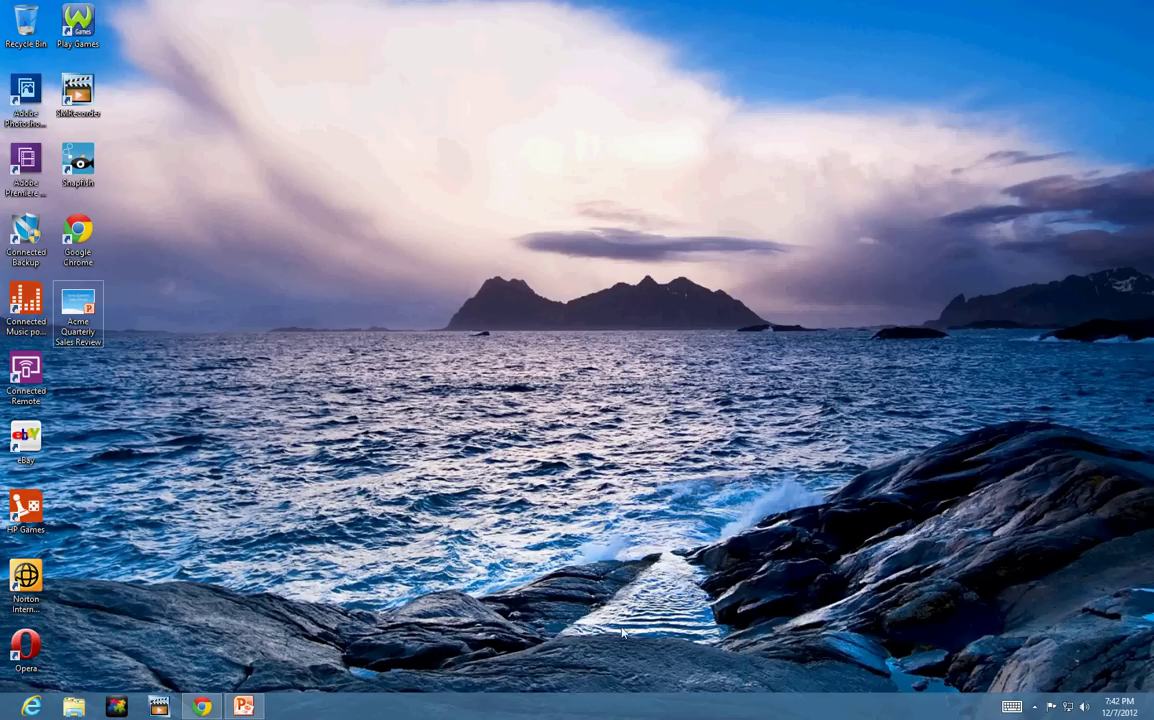
pyautogui.rightClick(572, 706)
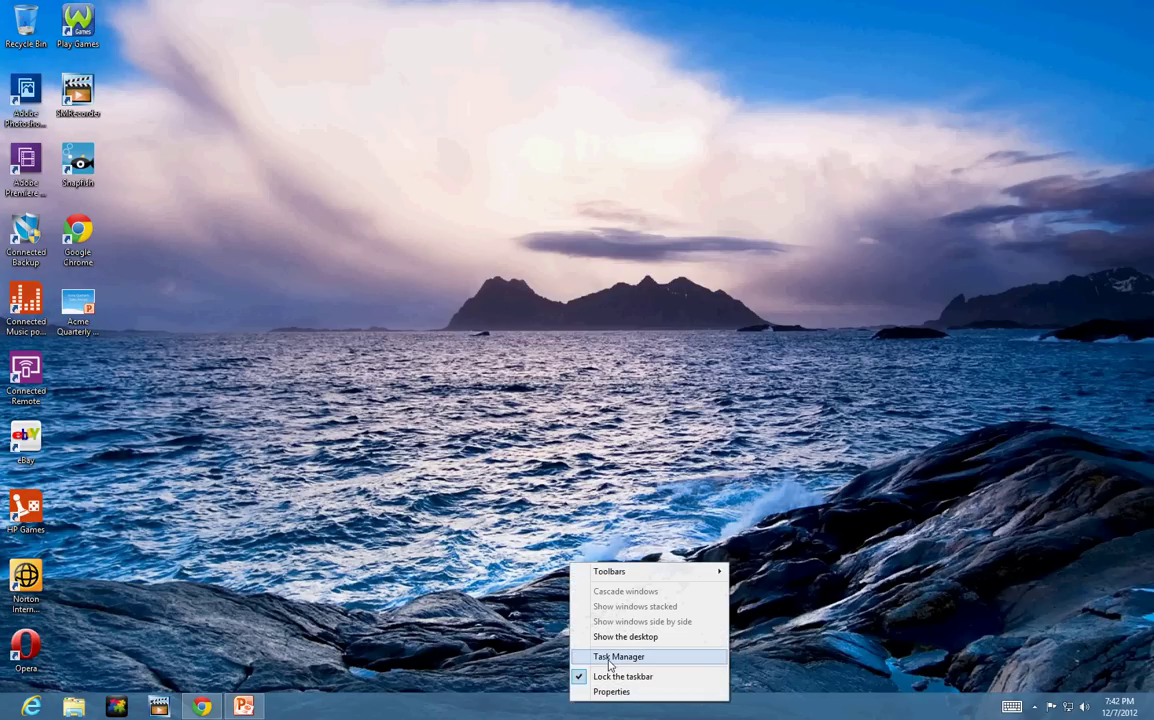
pyautogui.click(610, 659)
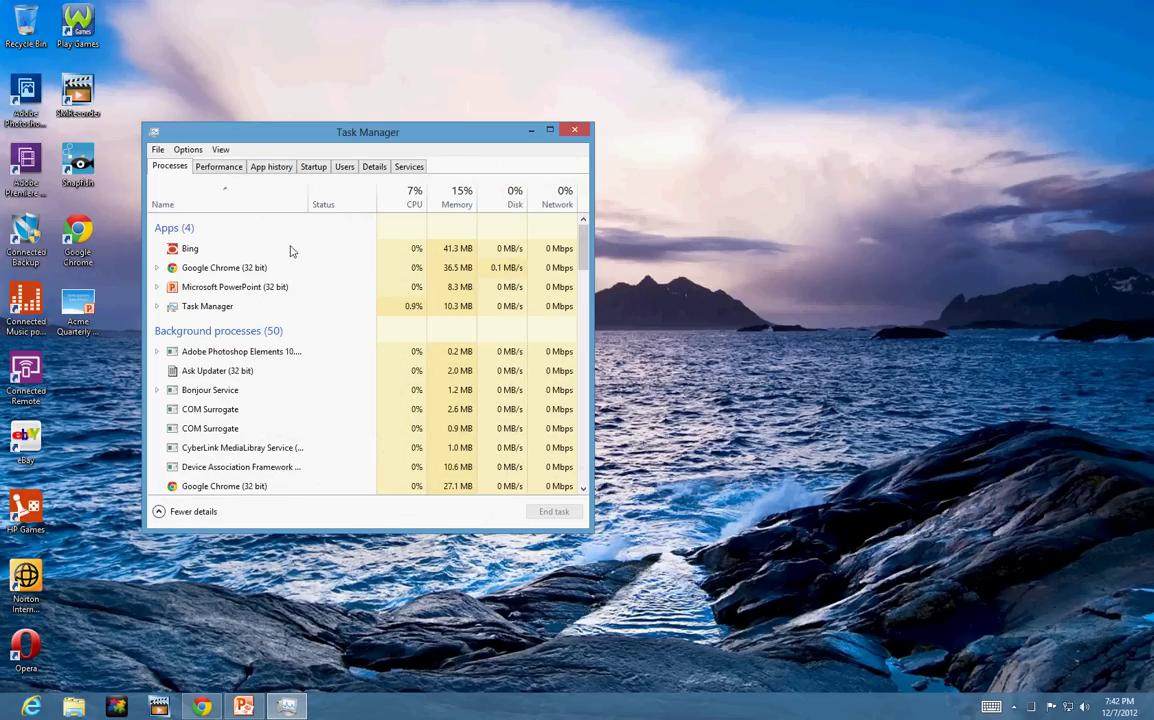
pyautogui.click(576, 131)
# - Open the Acme Quarterly Sales Review presentation
pyautogui.rightClick(559, 714)
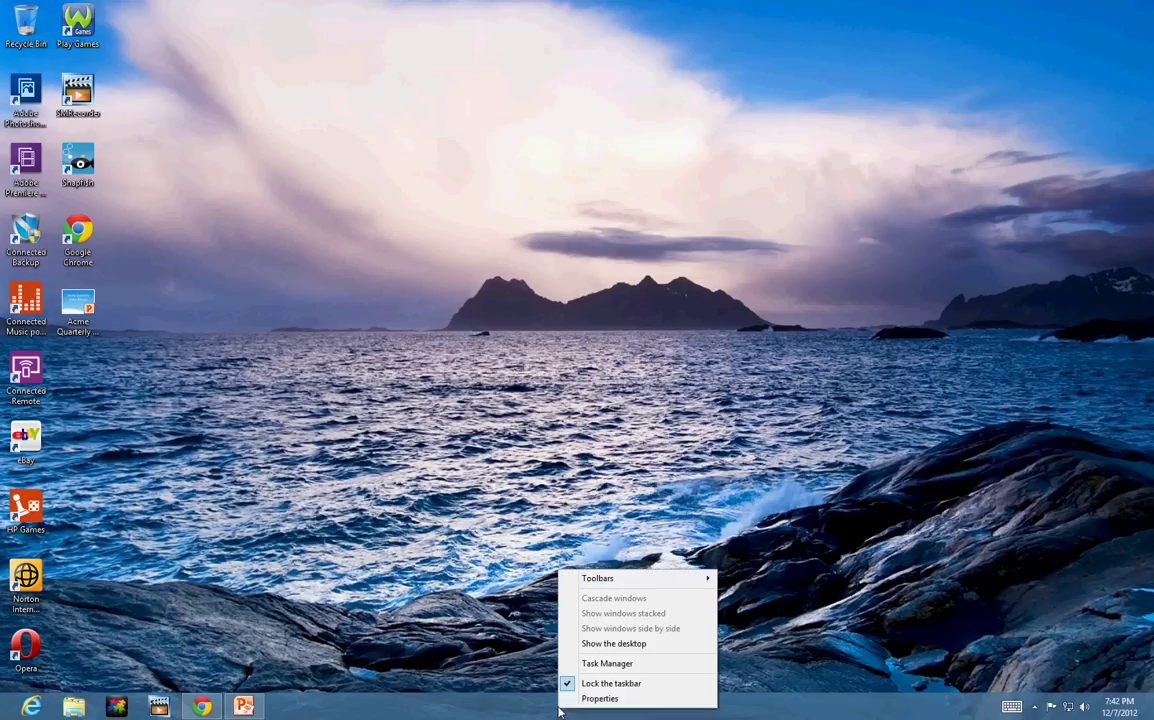
pyautogui.press('Escape')
pyautogui.press('Return')
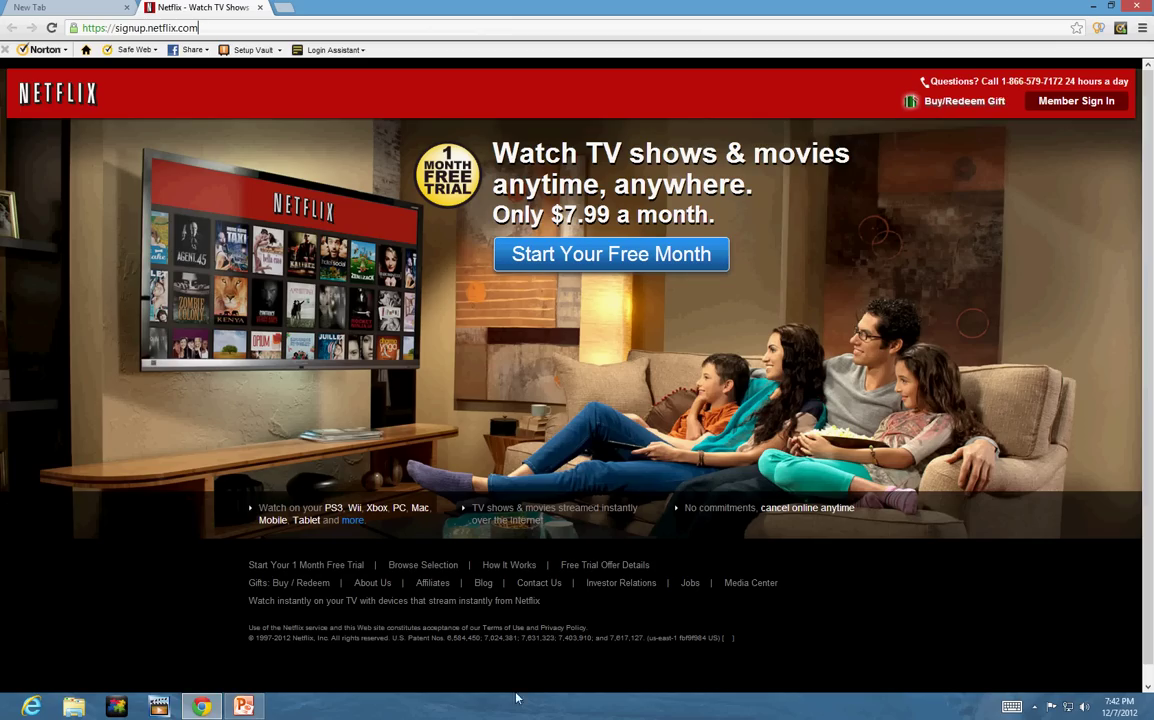
# - Cascade the open windows, then show them stacked
pyautogui.rightClick(455, 708)
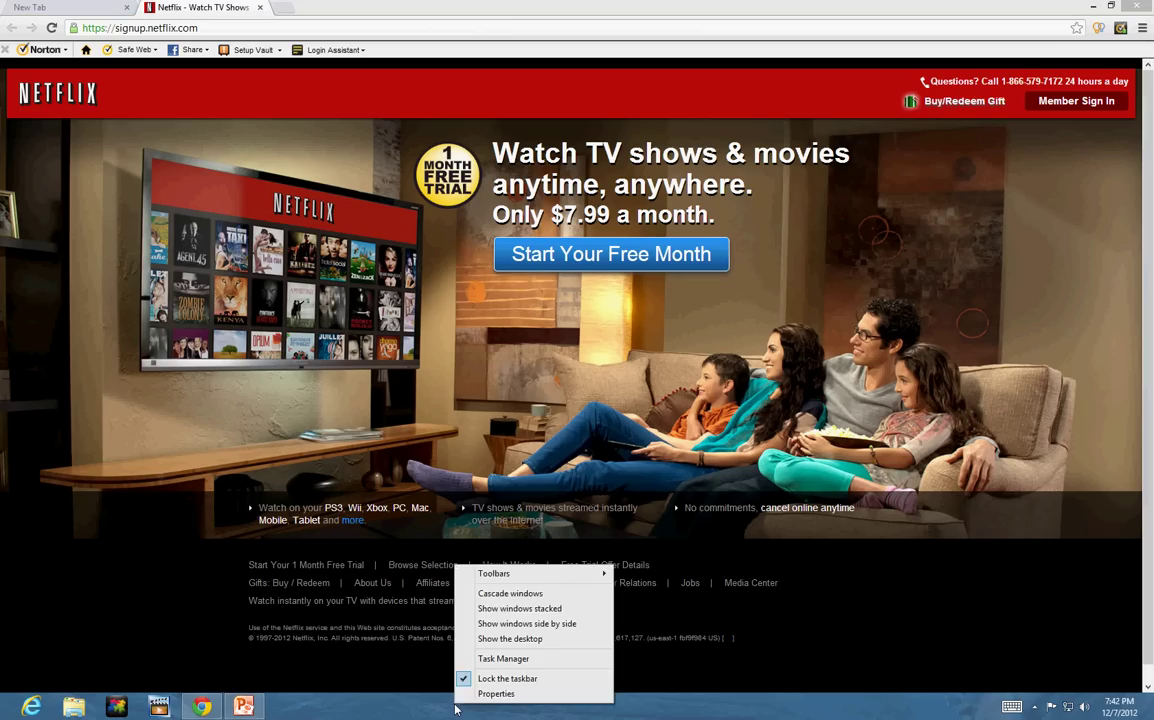
pyautogui.click(501, 594)
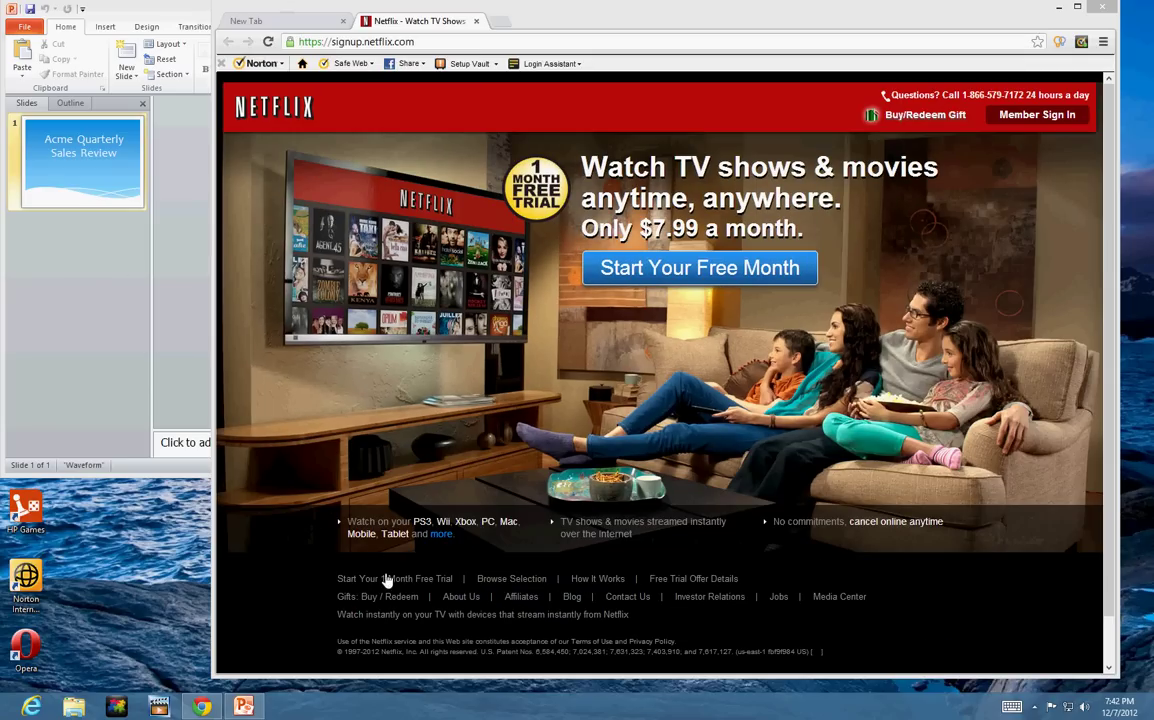
pyautogui.rightClick(476, 710)
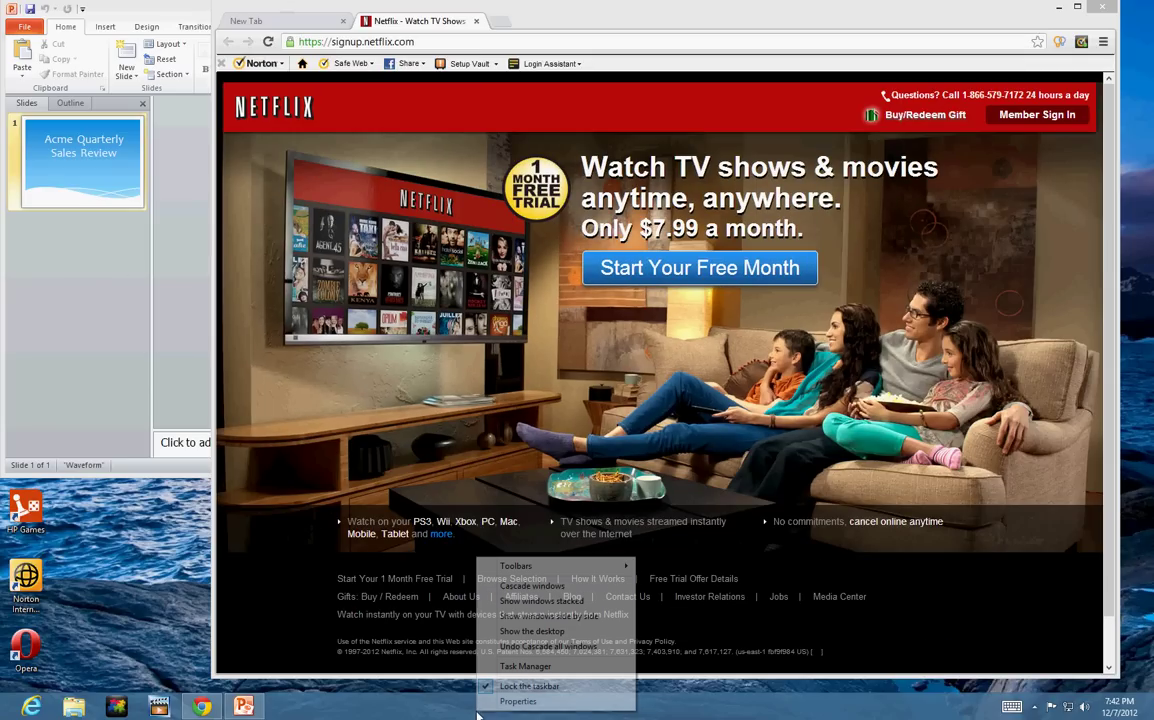
pyautogui.click(541, 601)
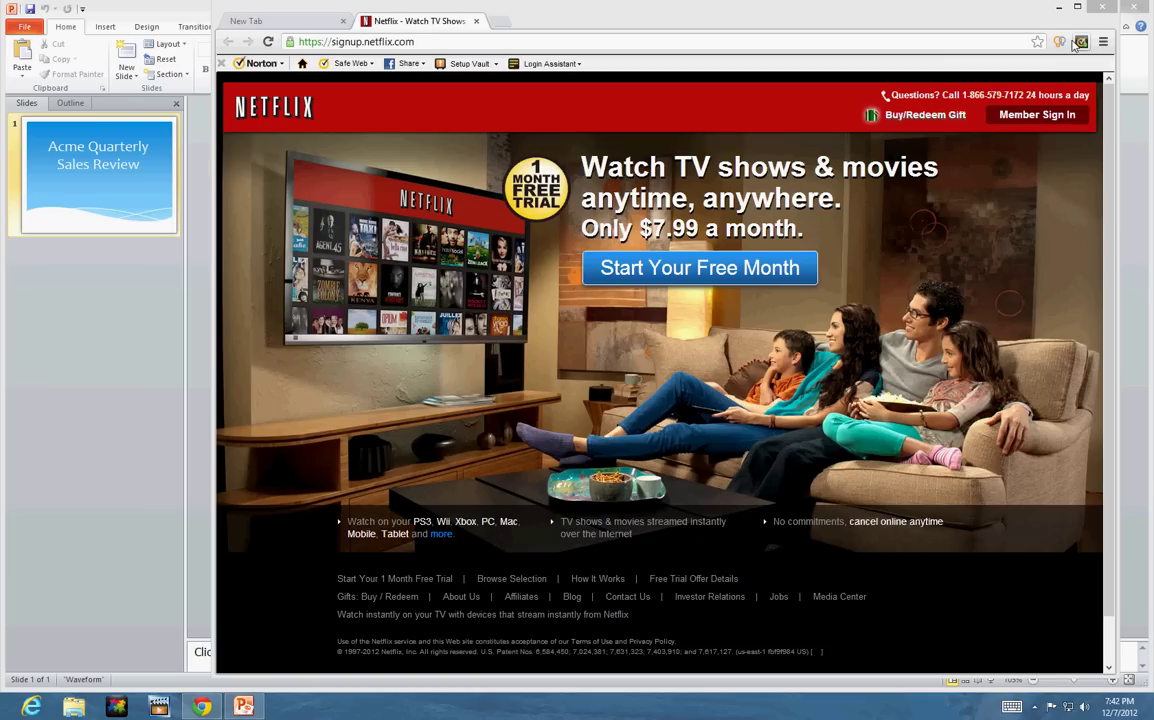
# - Maximize Chrome, then stack the open windows again
pyautogui.doubleClick(967, 8)
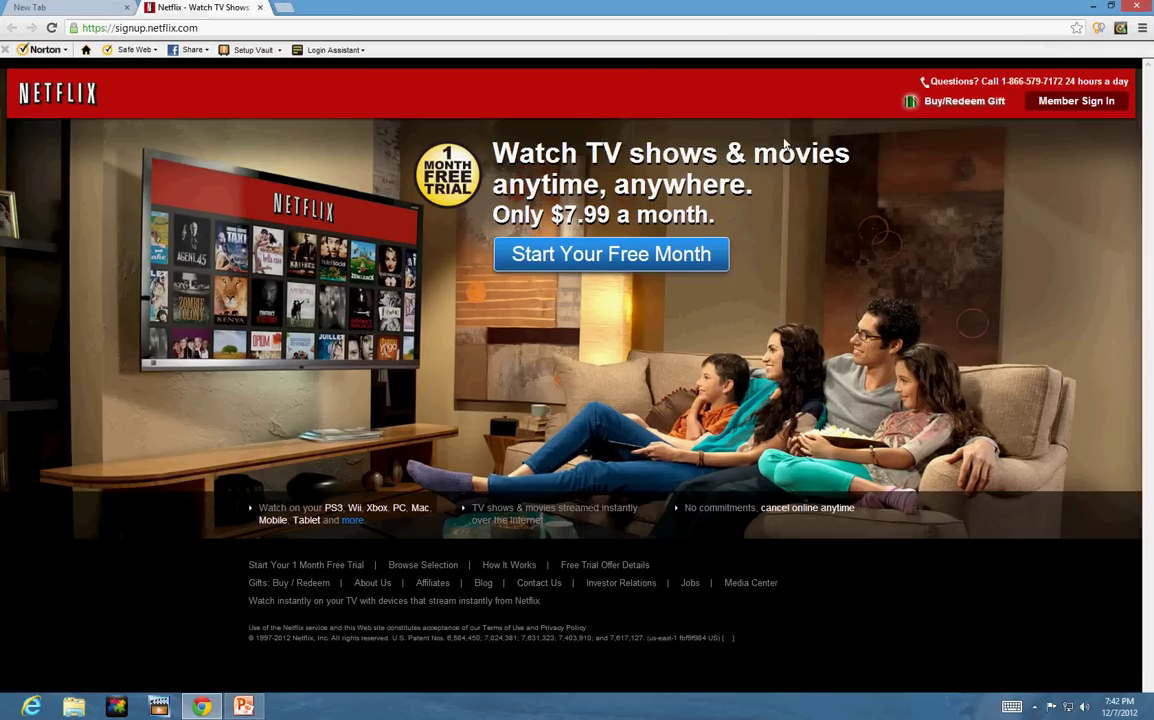
pyautogui.rightClick(512, 709)
pyautogui.click(555, 596)
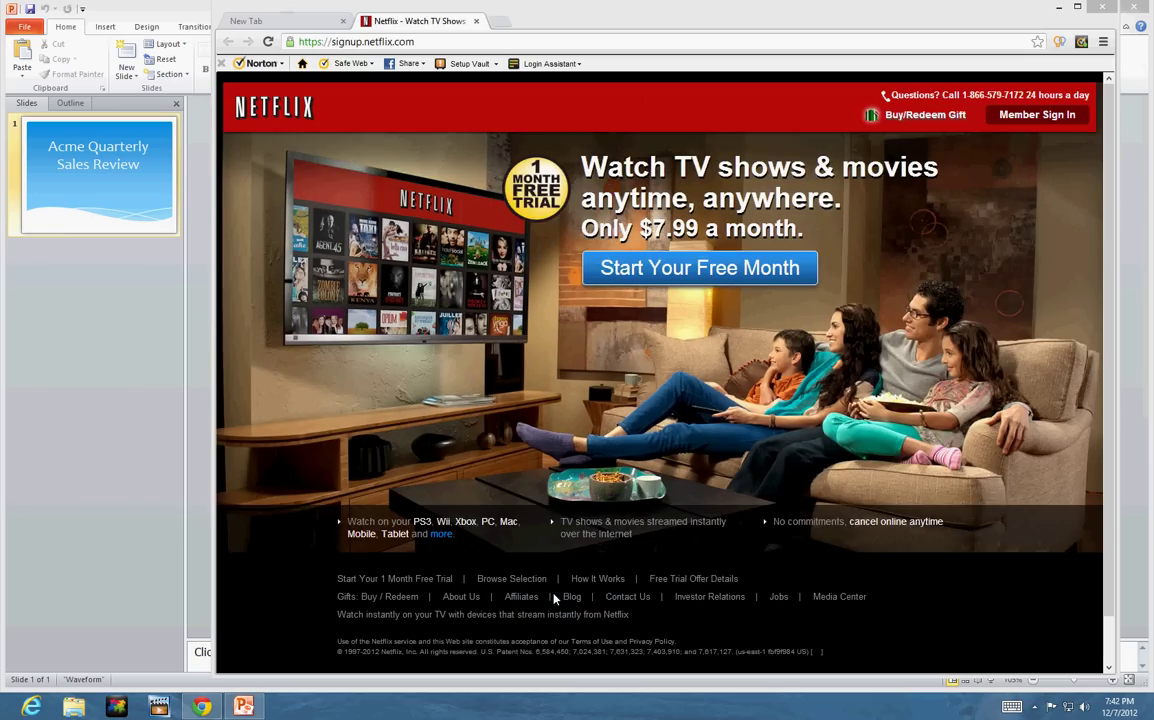
# - Maximize Chrome, then show PowerPoint and Chrome side by side, presentation on the left
pyautogui.rightClick(548, 704)
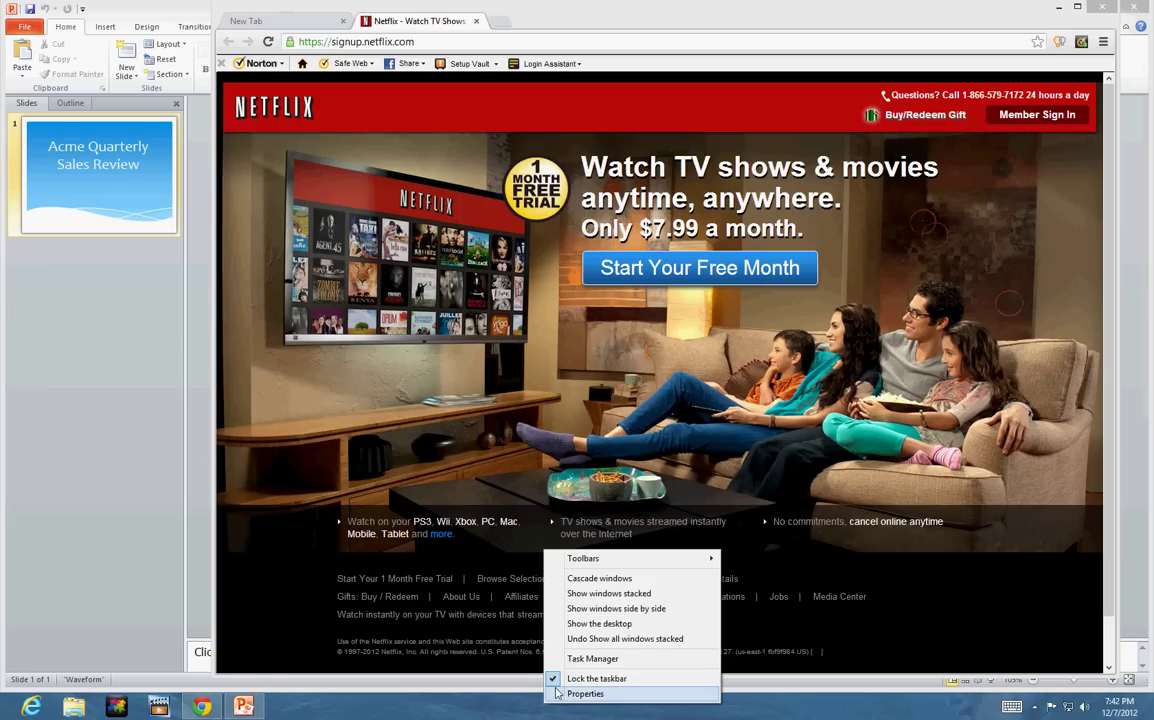
pyautogui.click(598, 610)
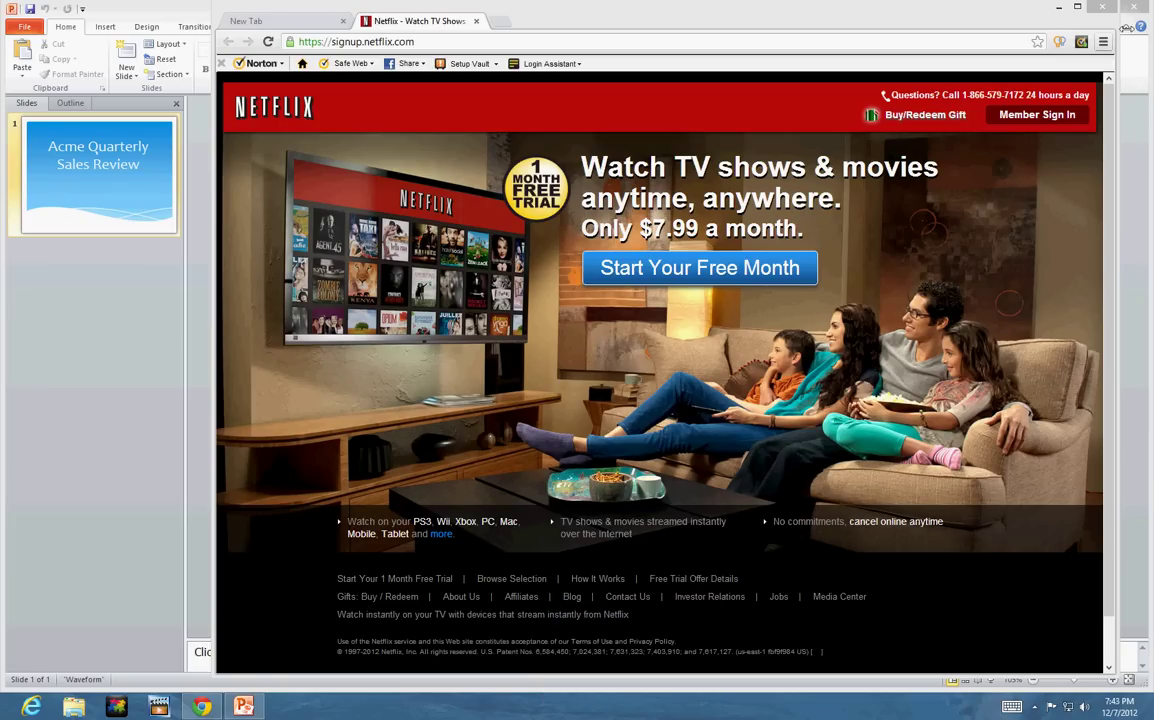
pyautogui.doubleClick(972, 10)
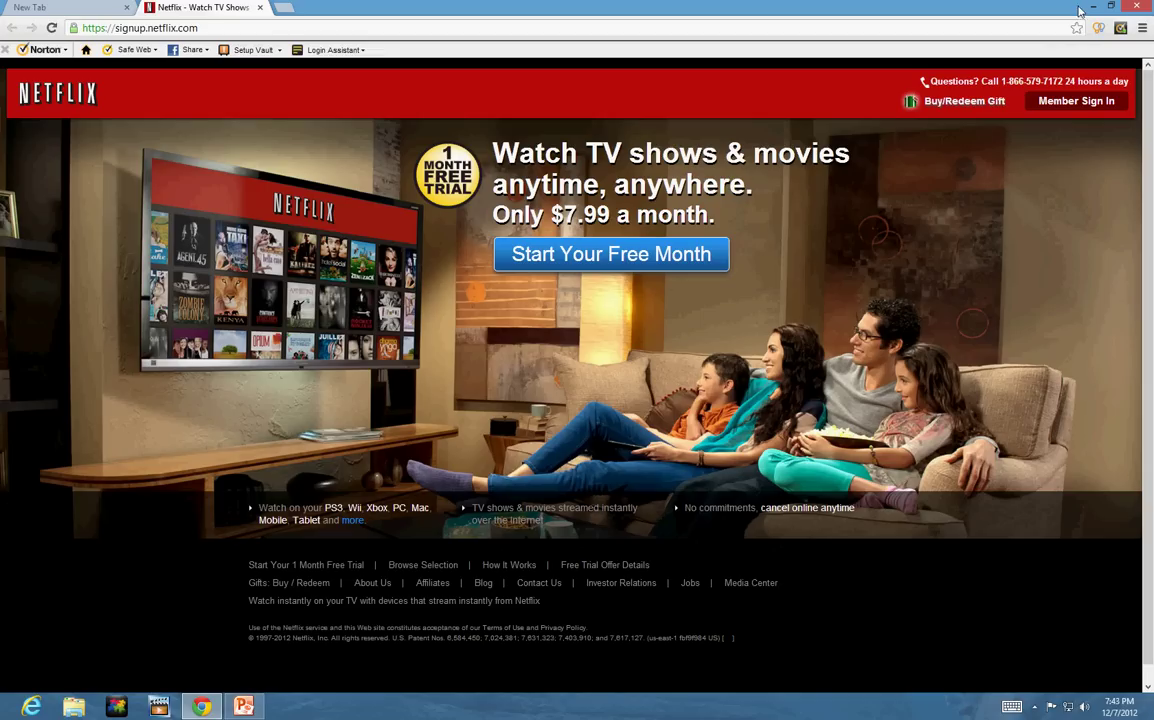
pyautogui.rightClick(532, 712)
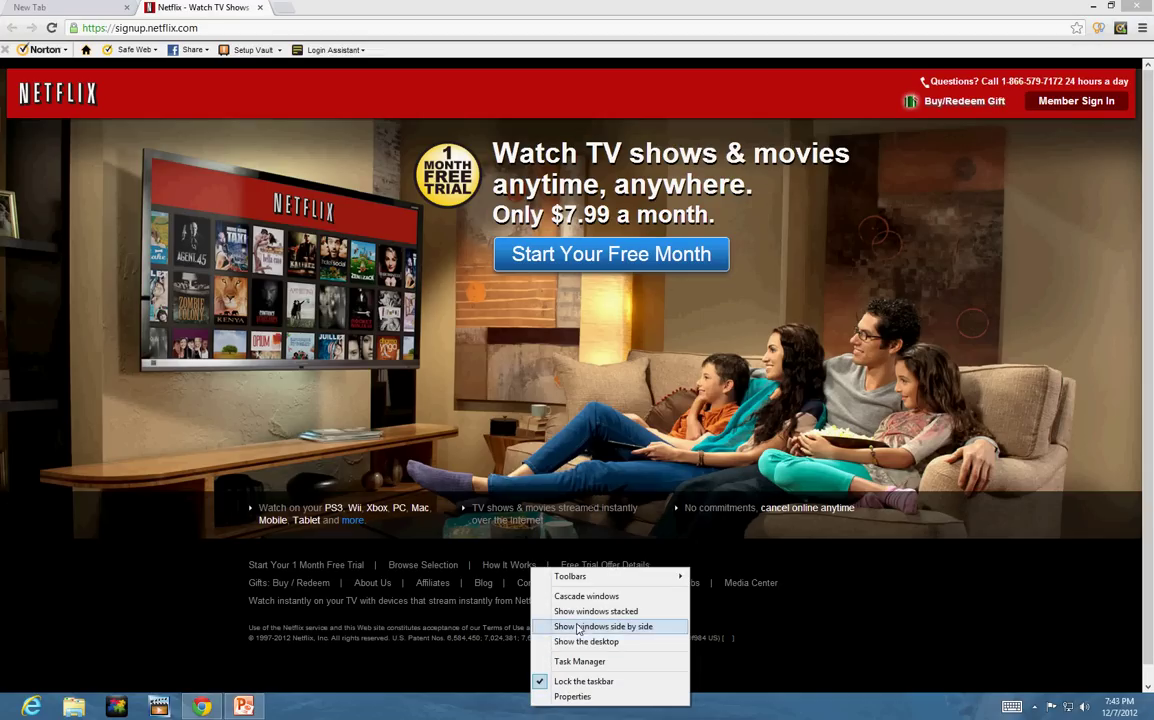
pyautogui.click(581, 629)
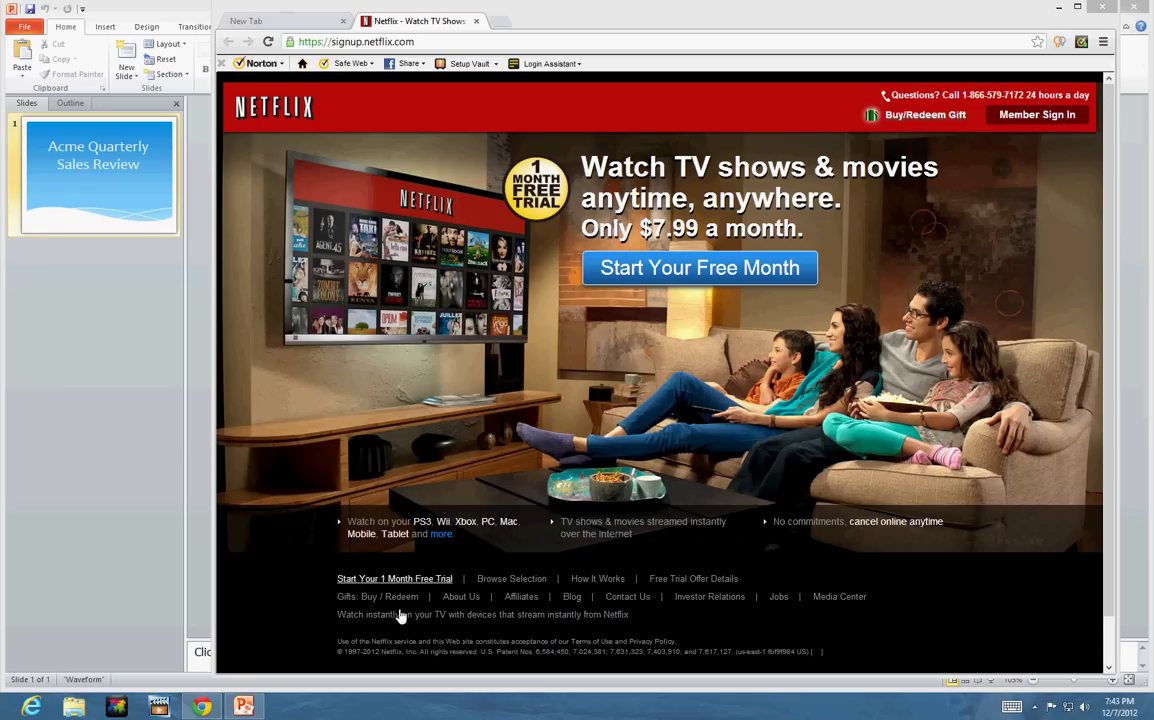
# - Open Taskbar Properties and review the Jump Lists and Toolbars tabs
pyautogui.rightClick(517, 707)
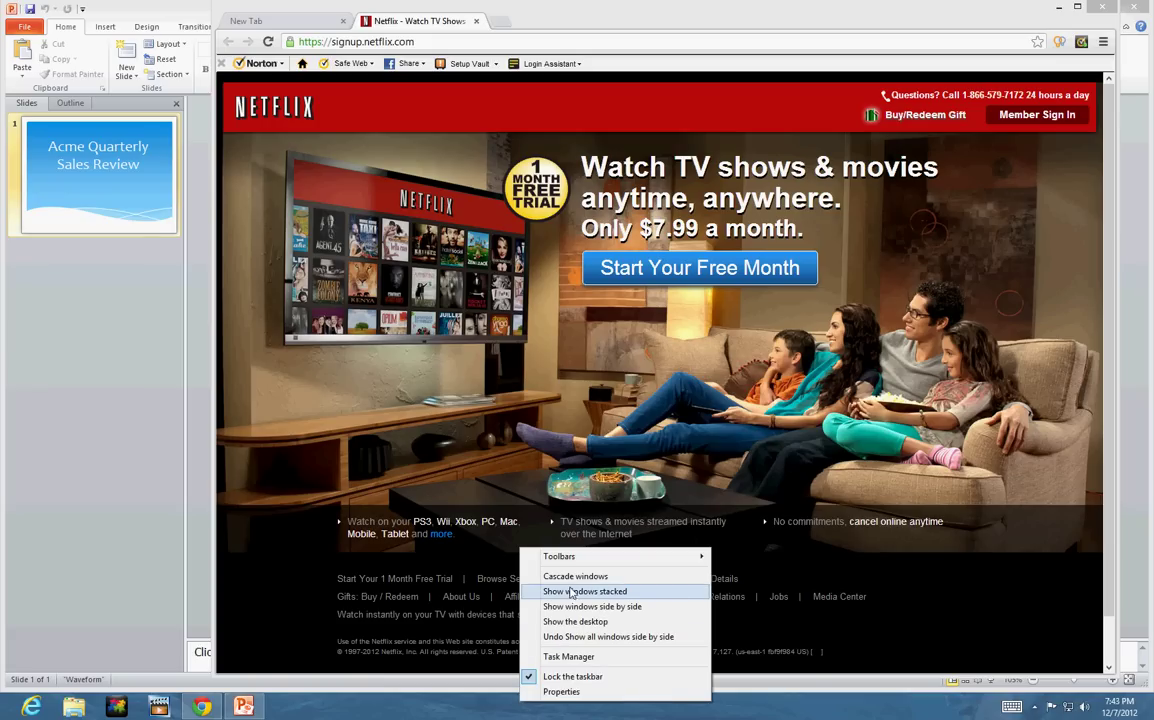
pyautogui.click(562, 692)
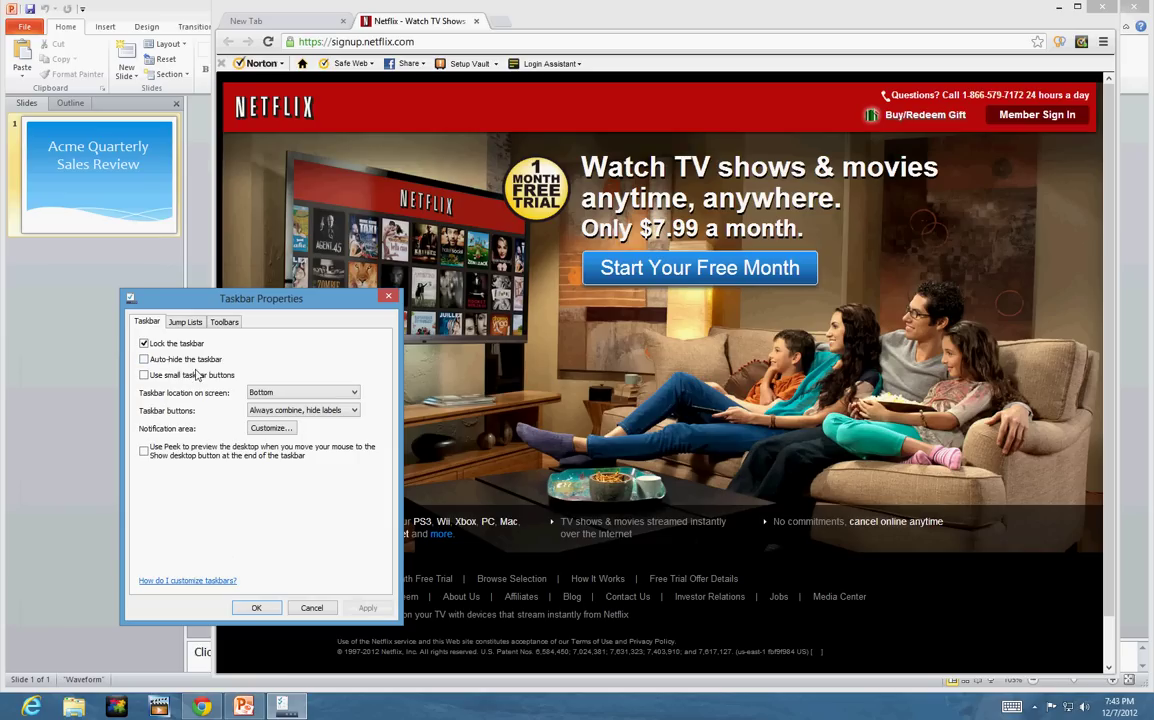
pyautogui.click(181, 323)
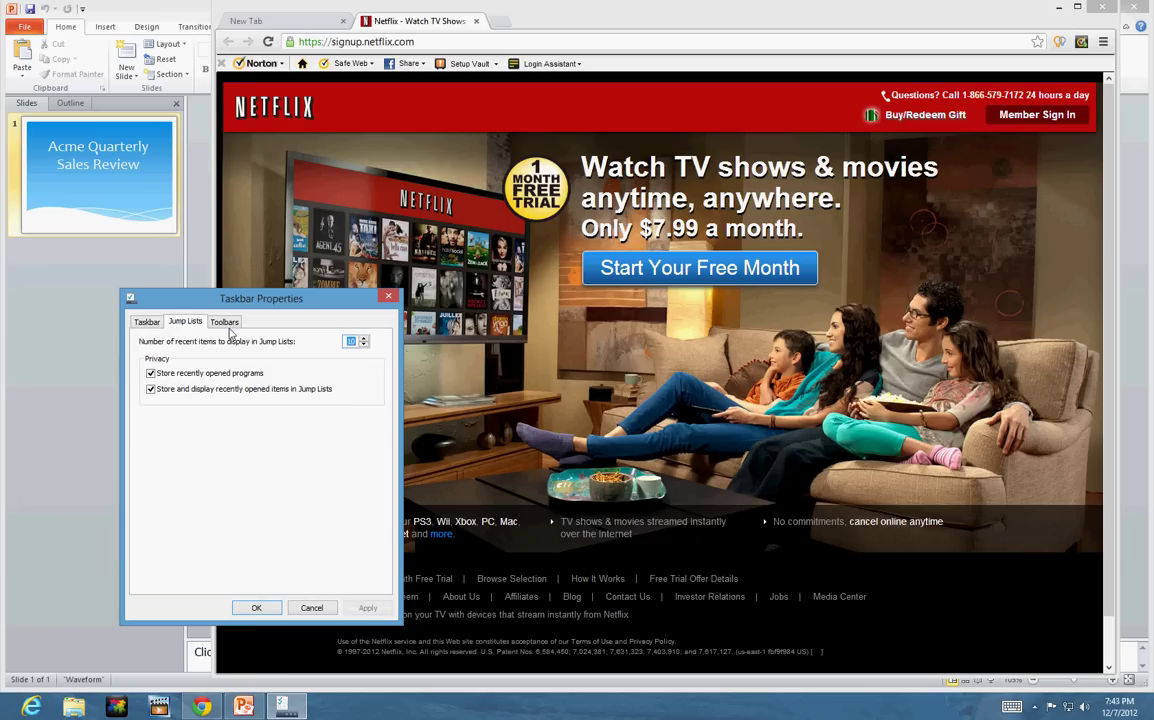
pyautogui.click(226, 322)
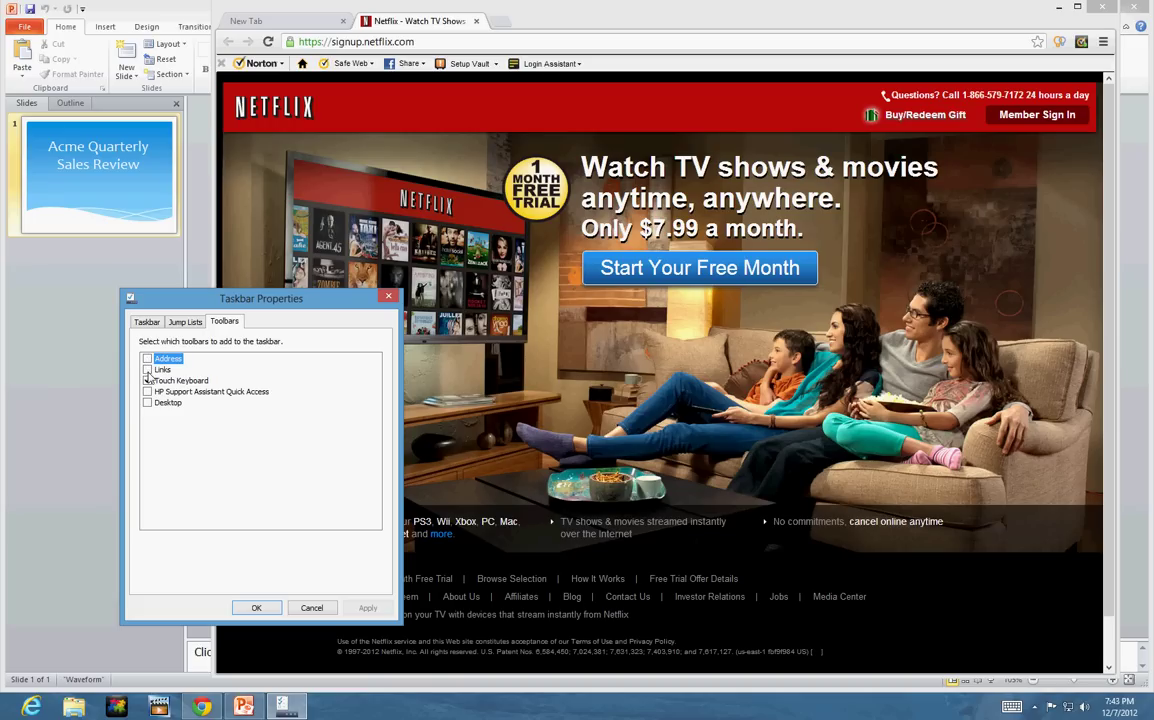
# - Tick Touch Keyboard, close Taskbar Properties without applying, and close the Netflix browser
pyautogui.click(147, 380)
pyautogui.click(389, 298)
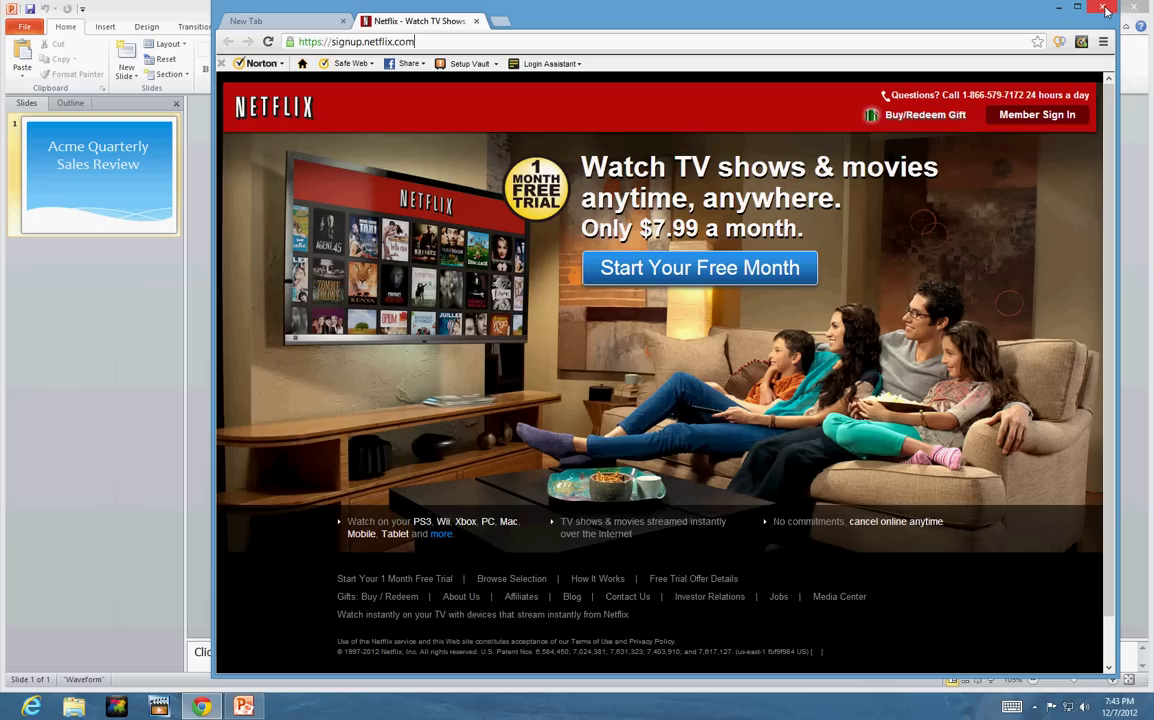
pyautogui.click(1104, 8)
pyautogui.click(1134, 8)
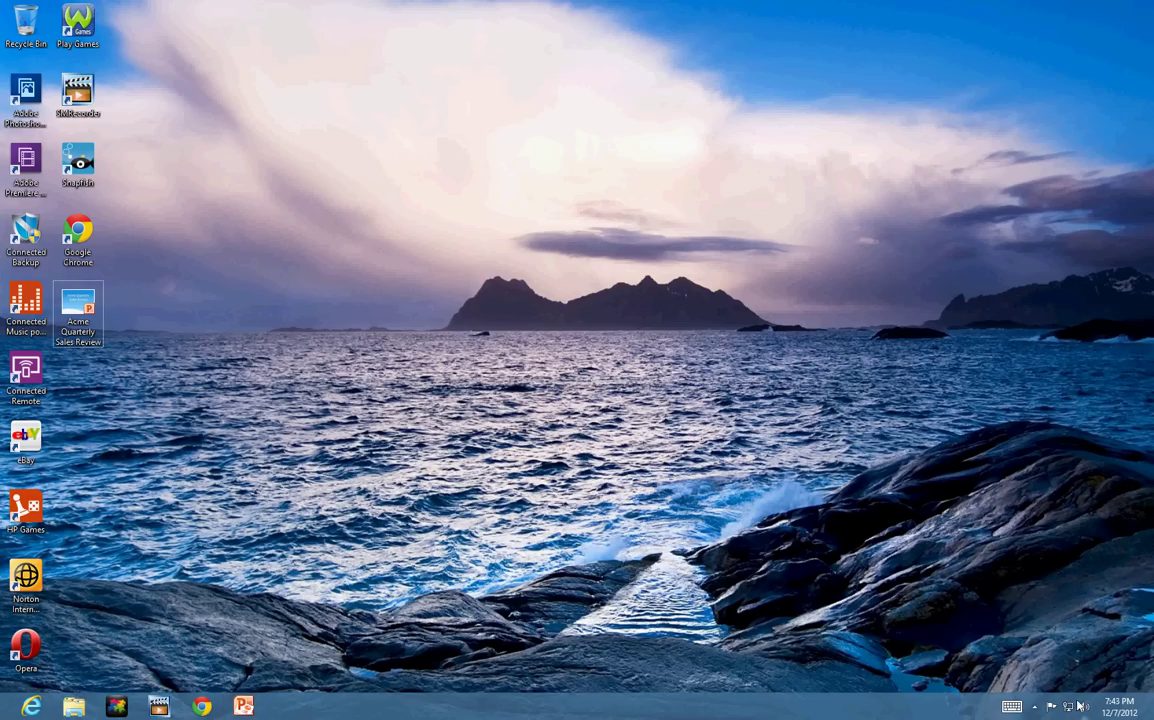
pyautogui.click(1035, 707)
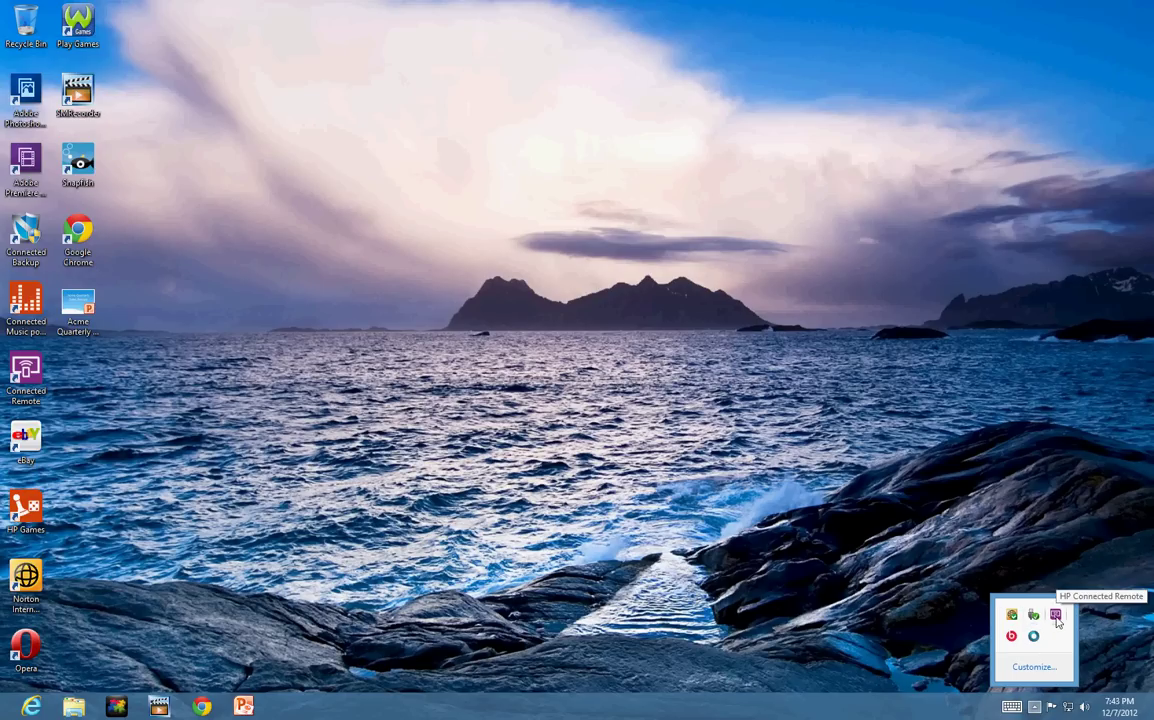
pyautogui.click(859, 606)
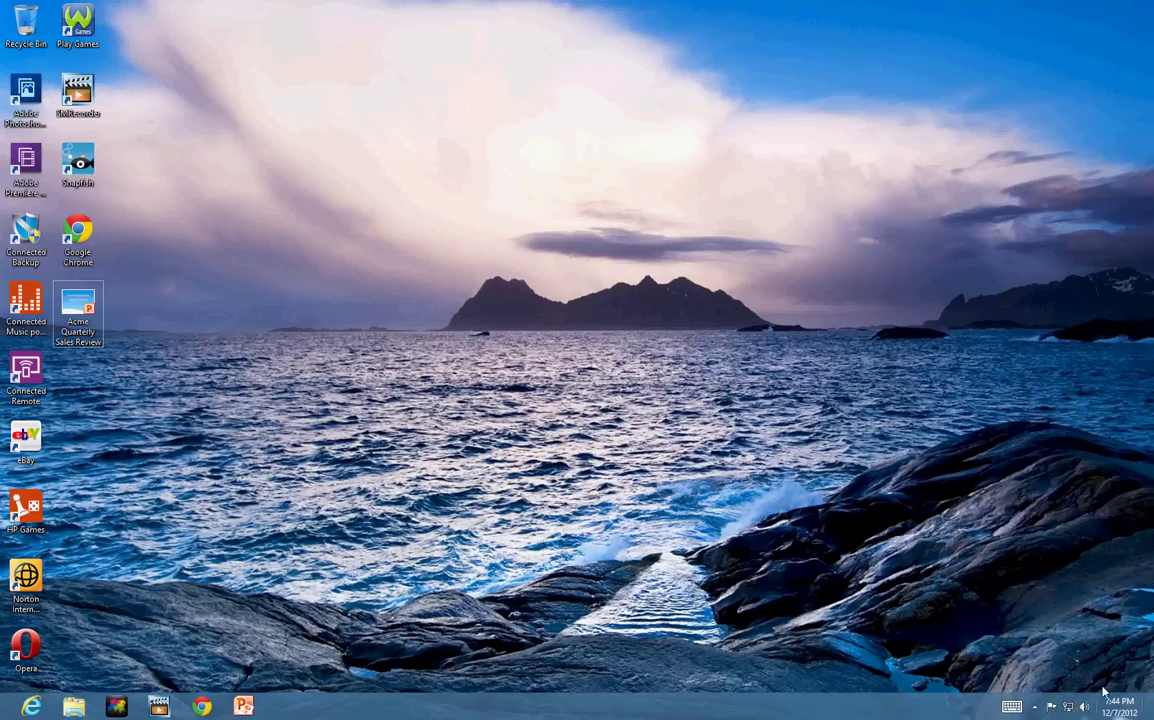
pyautogui.rightClick(597, 713)
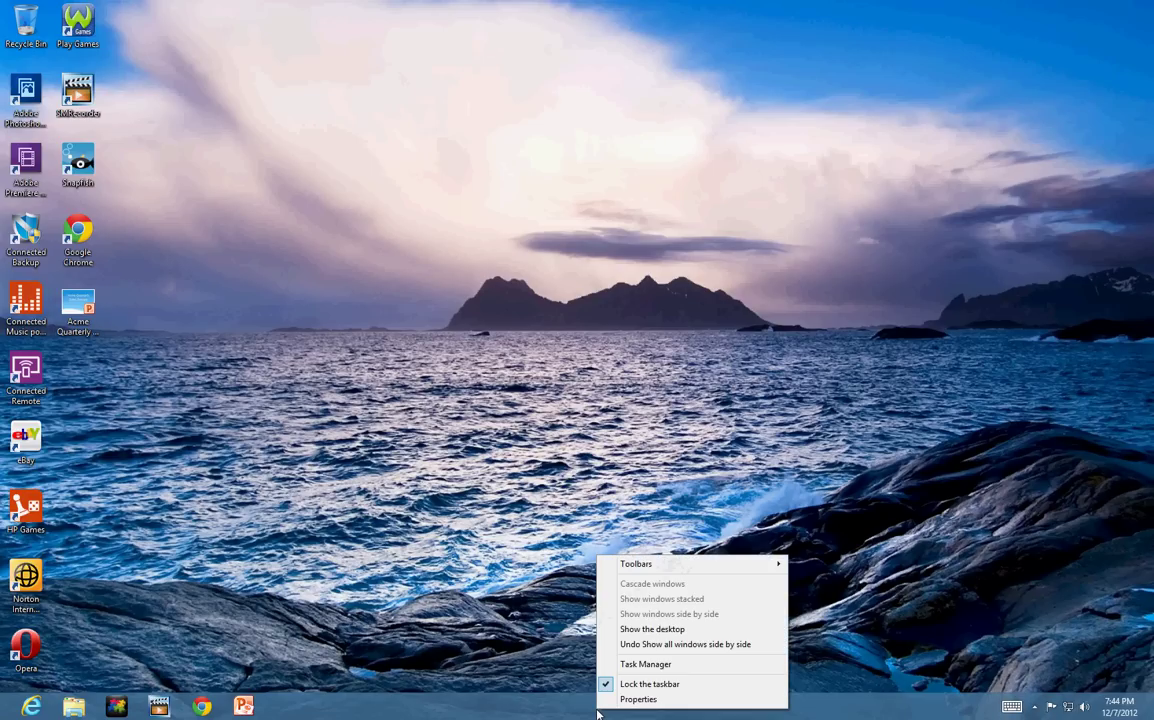
pyautogui.click(438, 604)
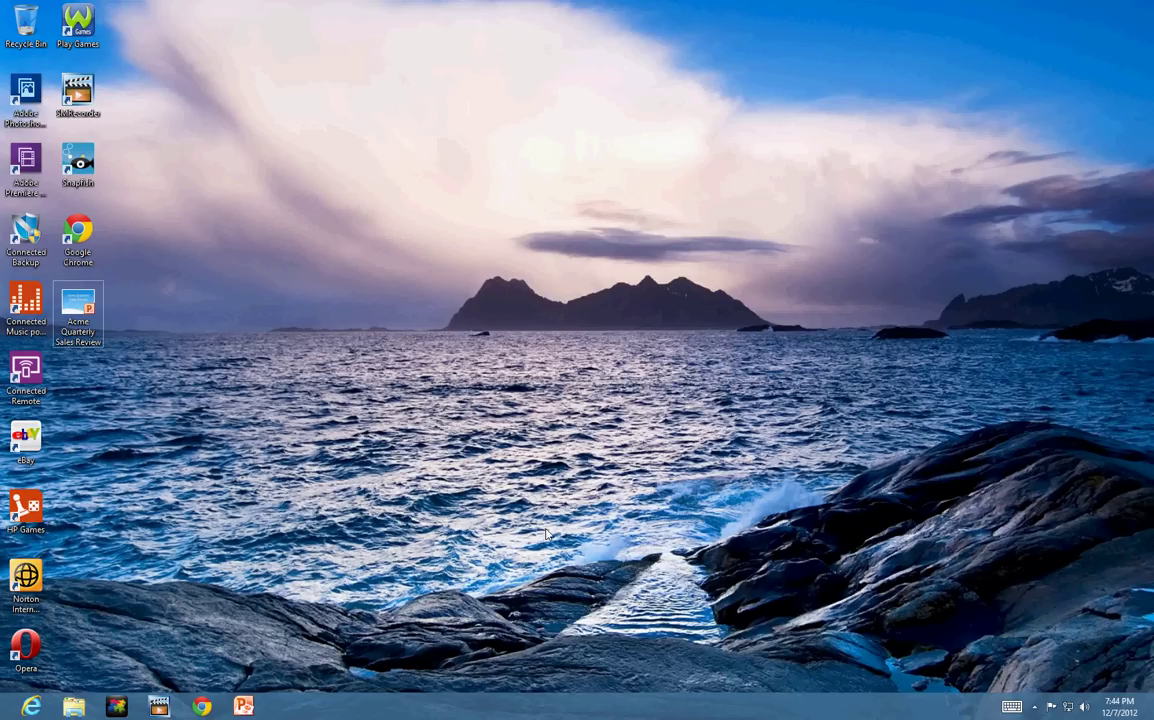